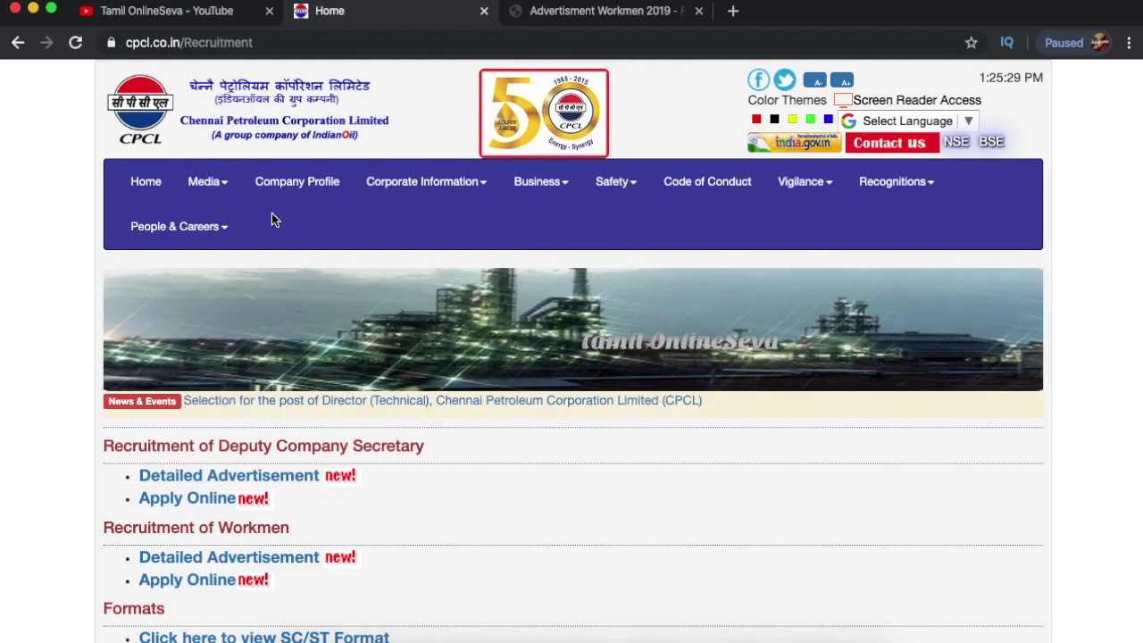
# - Open the online application for Recruitment of Workmen and start a new candidate registration
pyautogui.scroll(-1, 335, 401)
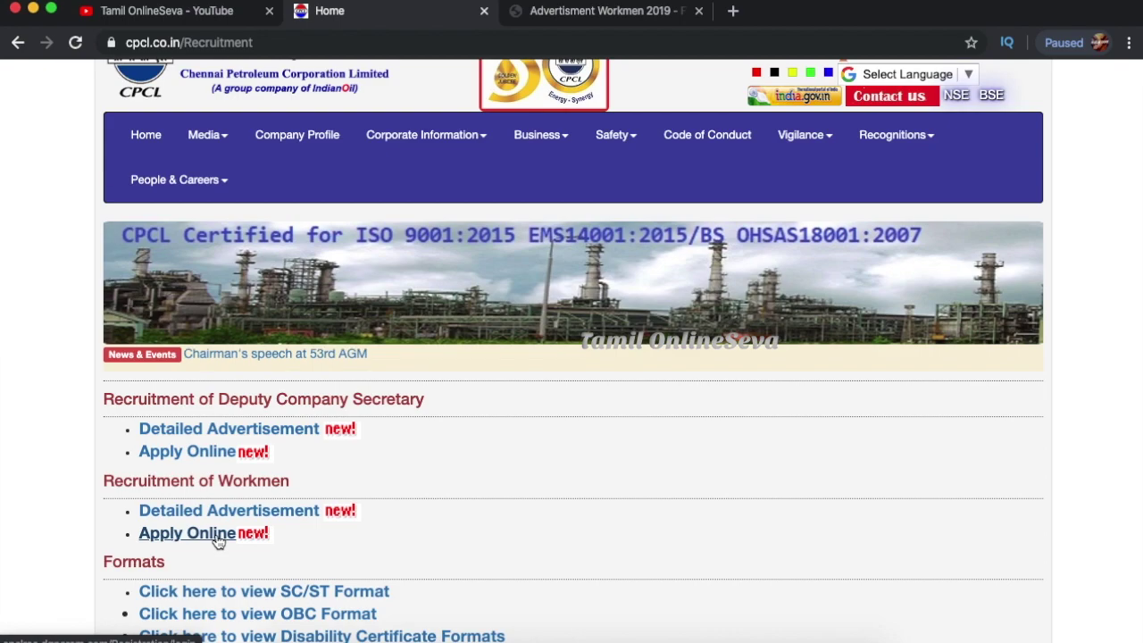
pyautogui.click(215, 536)
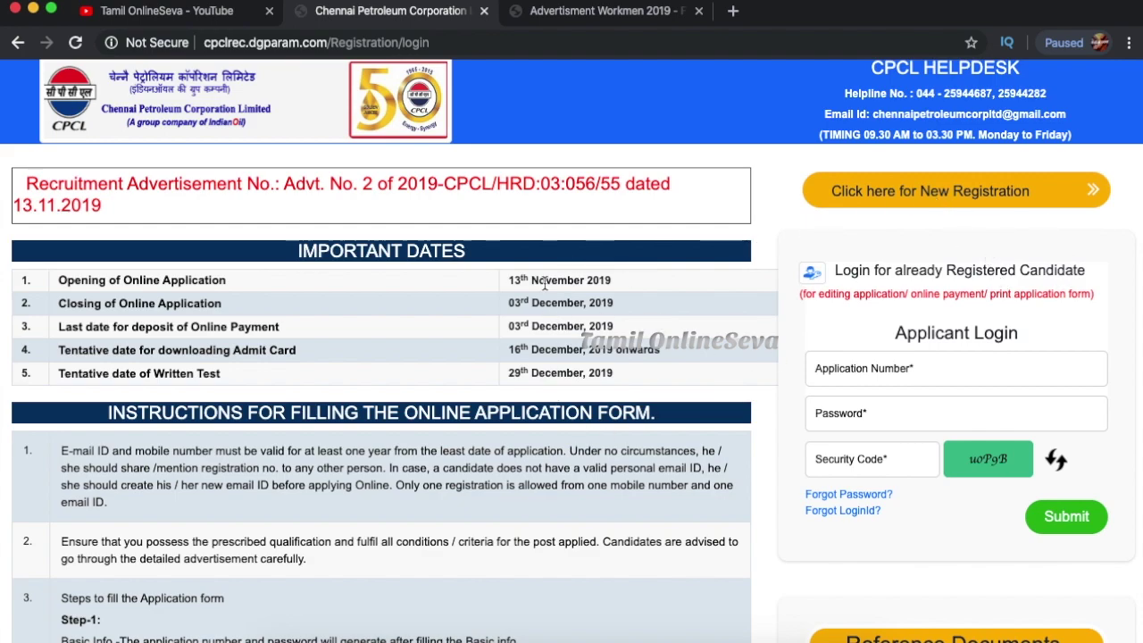
pyautogui.click(914, 193)
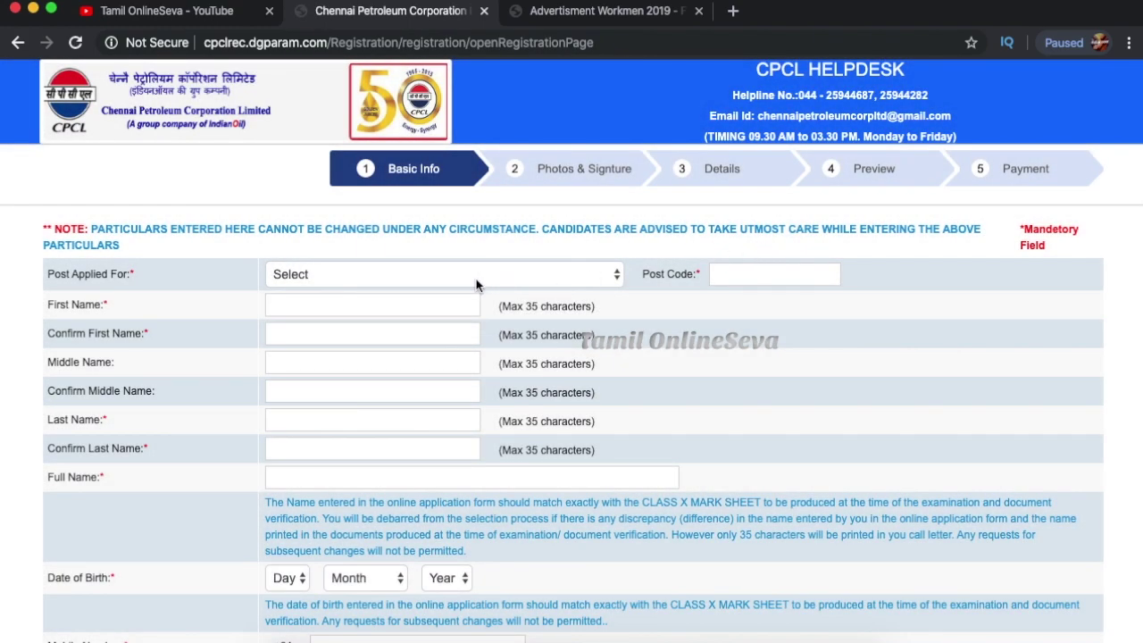
# - Select Junior Engg. Assistant -IV (Production) Trainee as the post applied for and review the remaining basic info fields
pyautogui.click(442, 274)
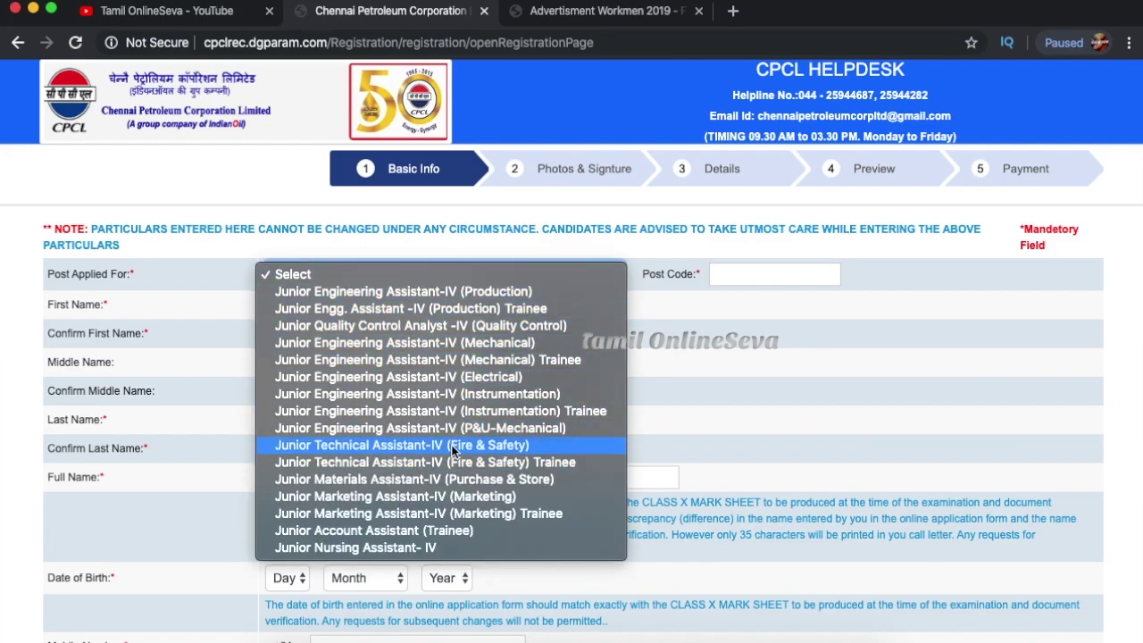
pyautogui.click(497, 306)
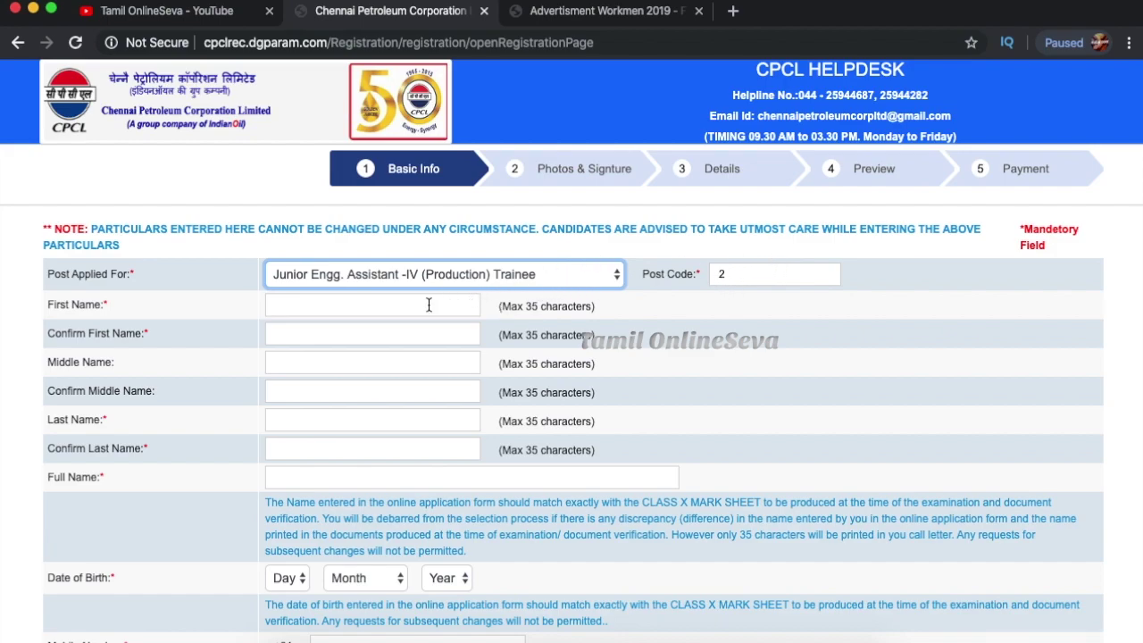
pyautogui.scroll(-1, 429, 305)
pyautogui.scroll(-1, 382, 301)
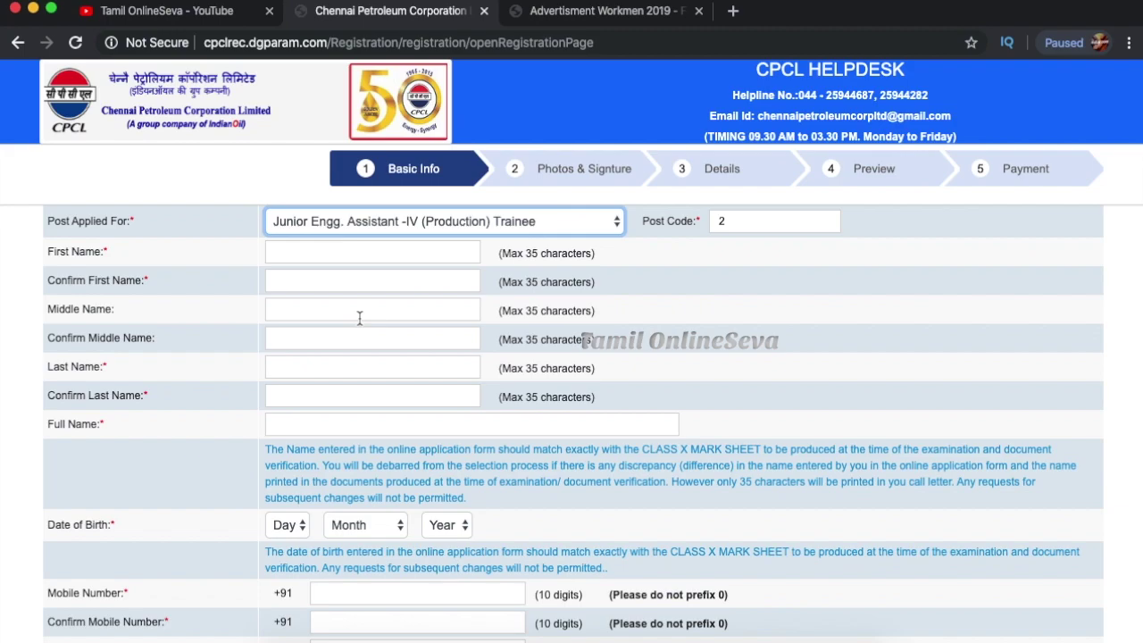
pyautogui.scroll(-1, 360, 318)
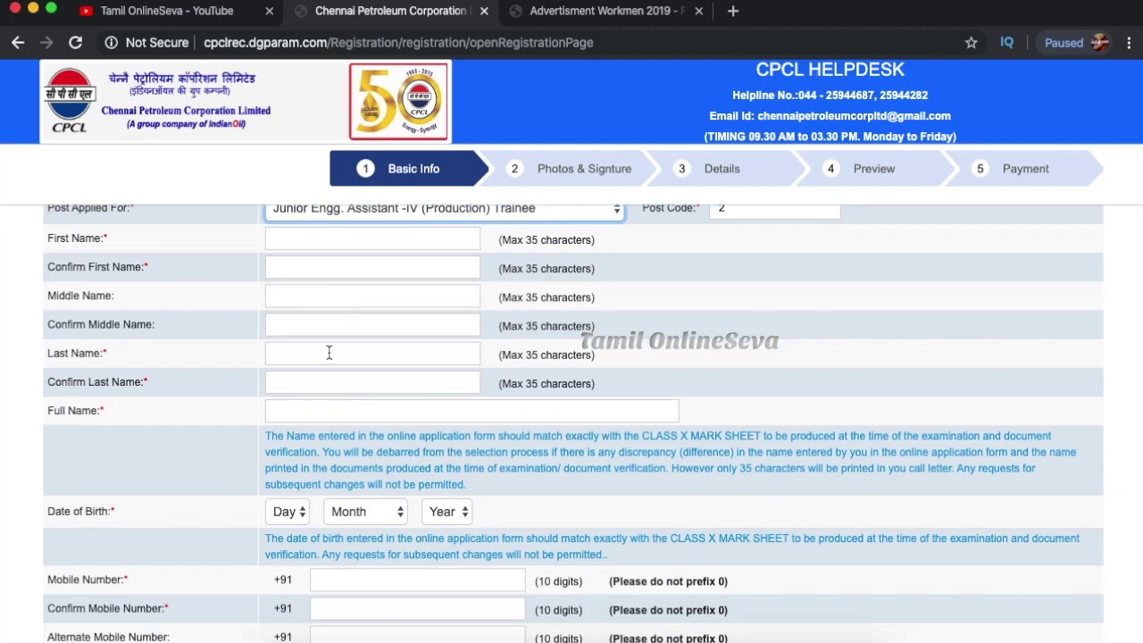
pyautogui.scroll(-8, 334, 361)
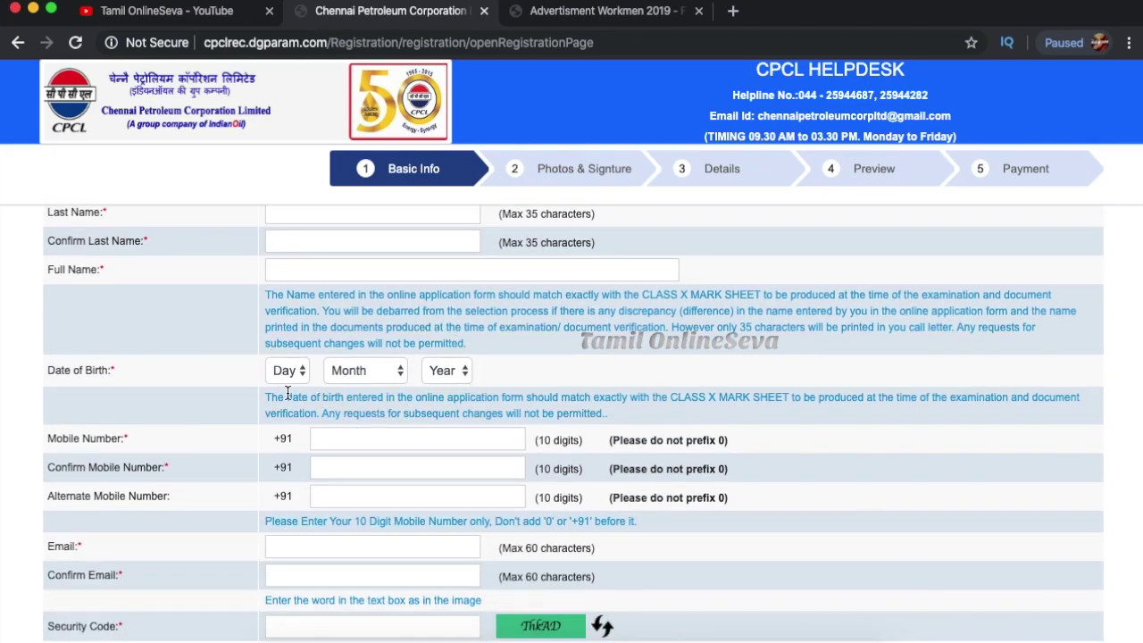
pyautogui.scroll(-2, 288, 387)
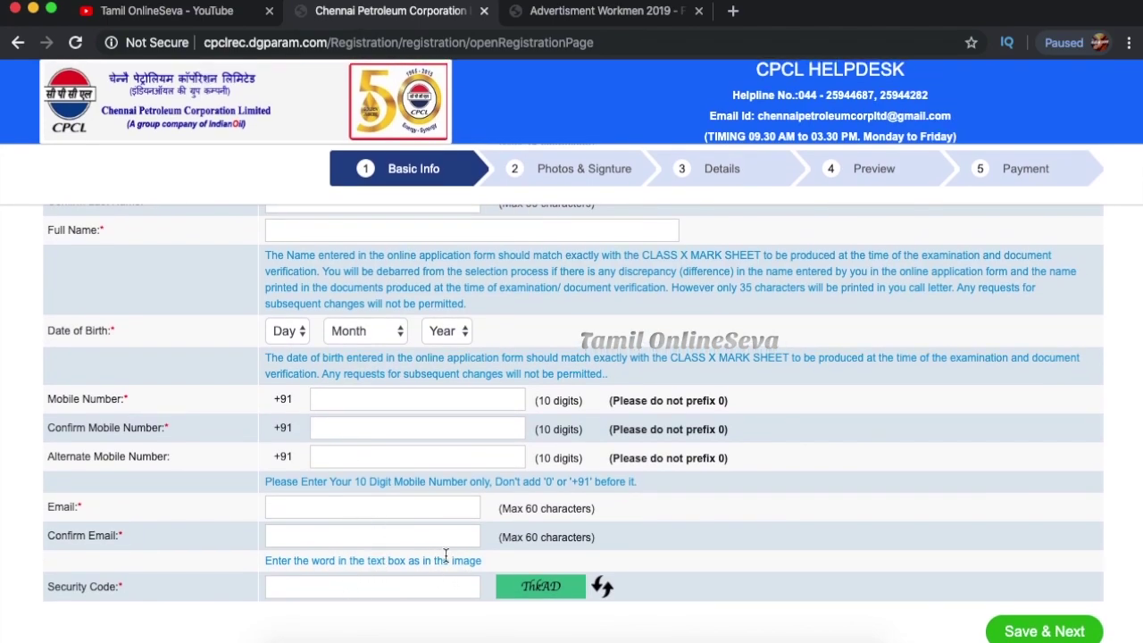
pyautogui.scroll(3, 607, 357)
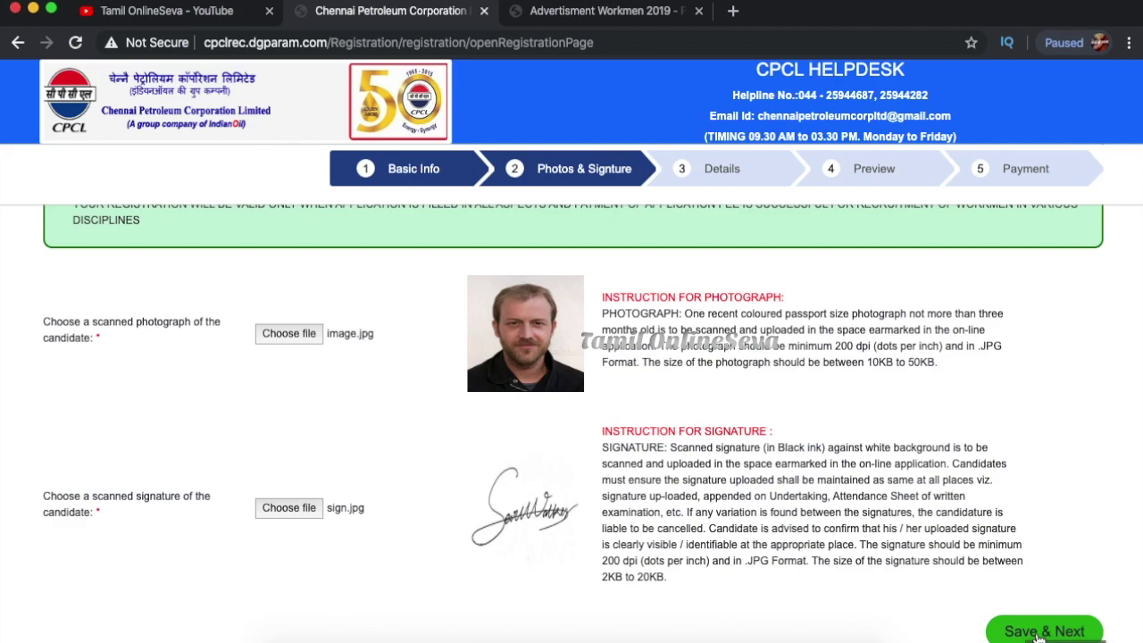
# - Save the uploaded photograph and signature, and set the category to OBC(NCL) in the basic details
pyautogui.click(1038, 633)
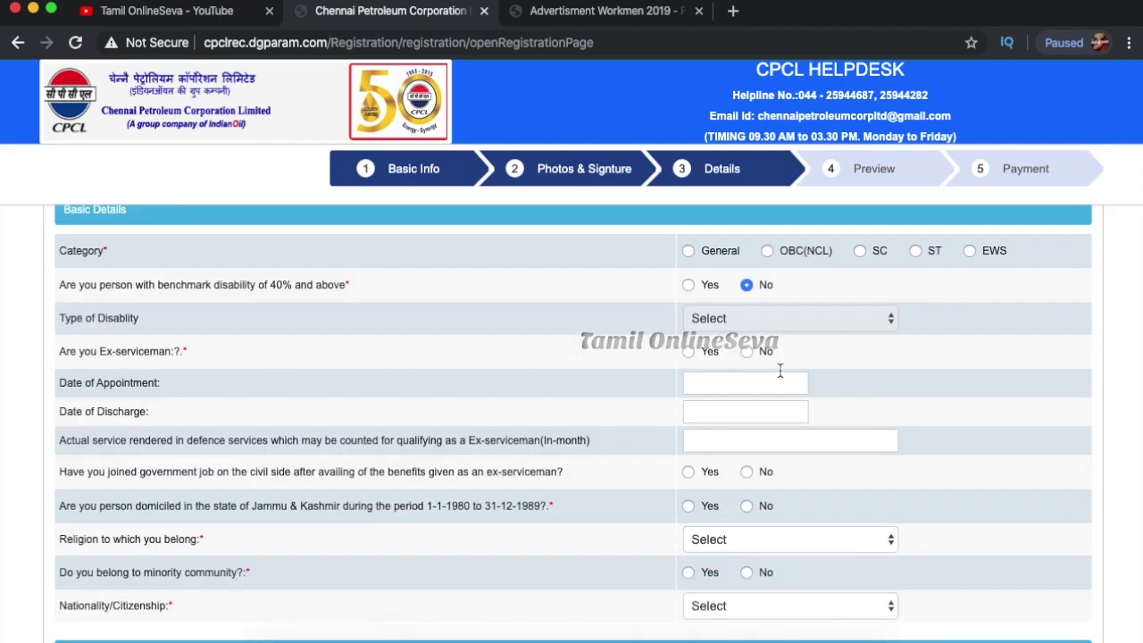
pyautogui.click(767, 254)
pyautogui.scroll(-3, 965, 242)
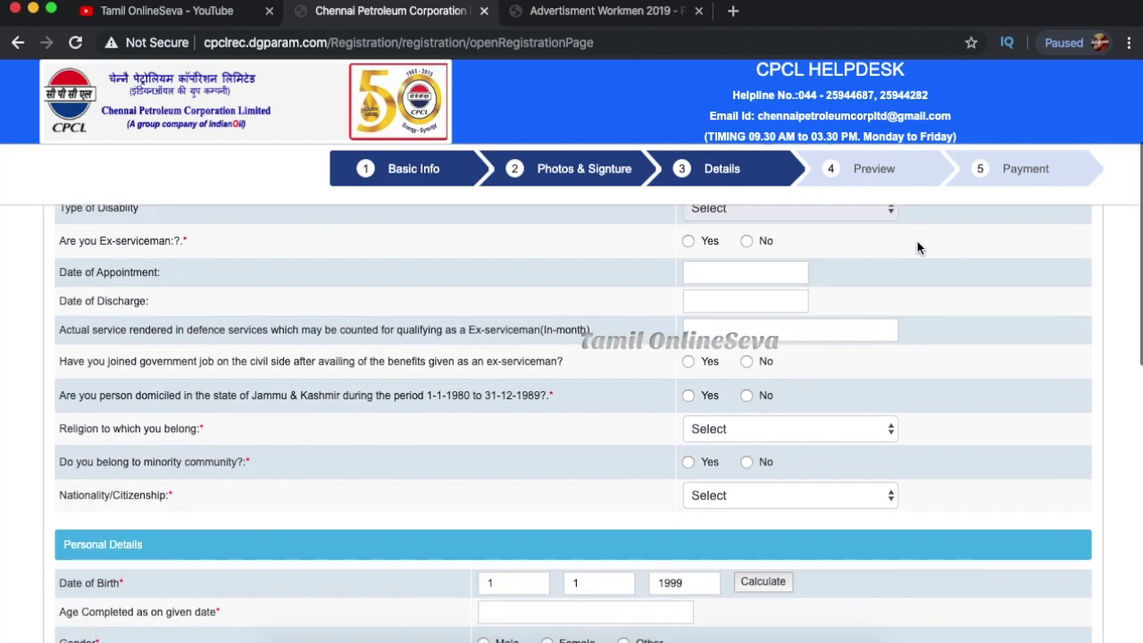
pyautogui.scroll(3, 924, 242)
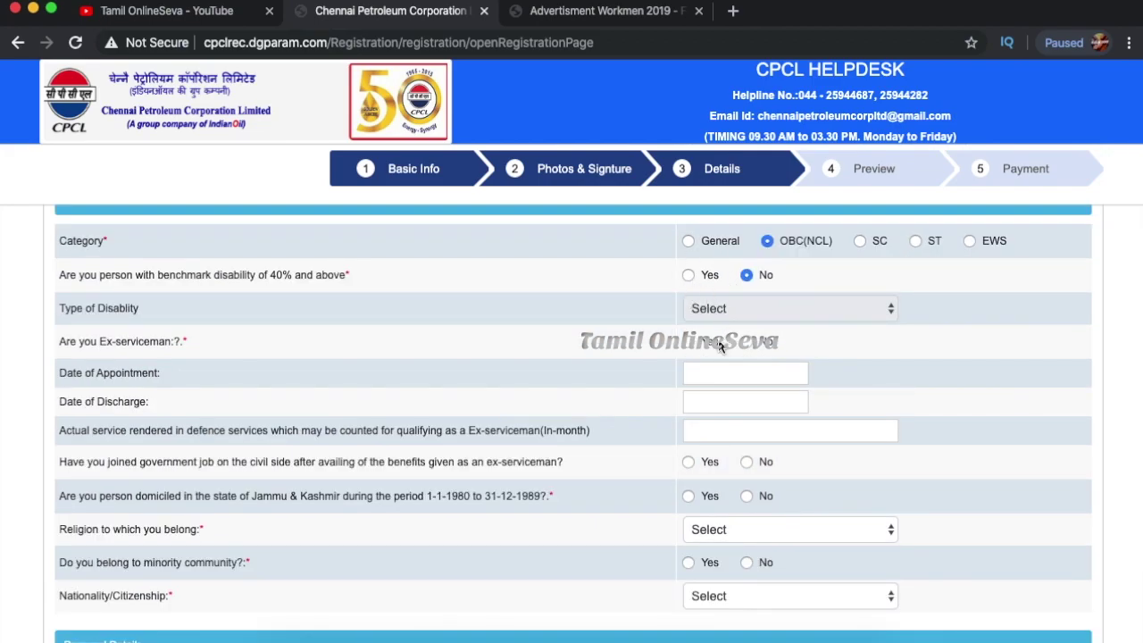
# - Answer No to being an ex-serviceman and No to the Jammu & Kashmir domicile question
pyautogui.scroll(-1, 722, 343)
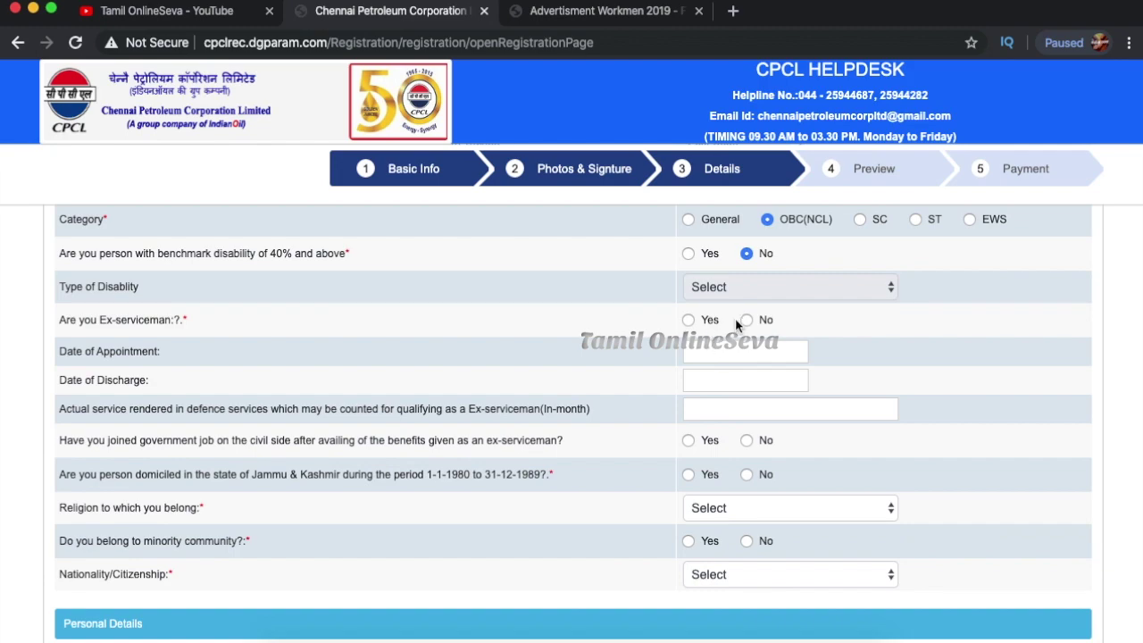
pyautogui.click(746, 320)
pyautogui.scroll(-1, 749, 348)
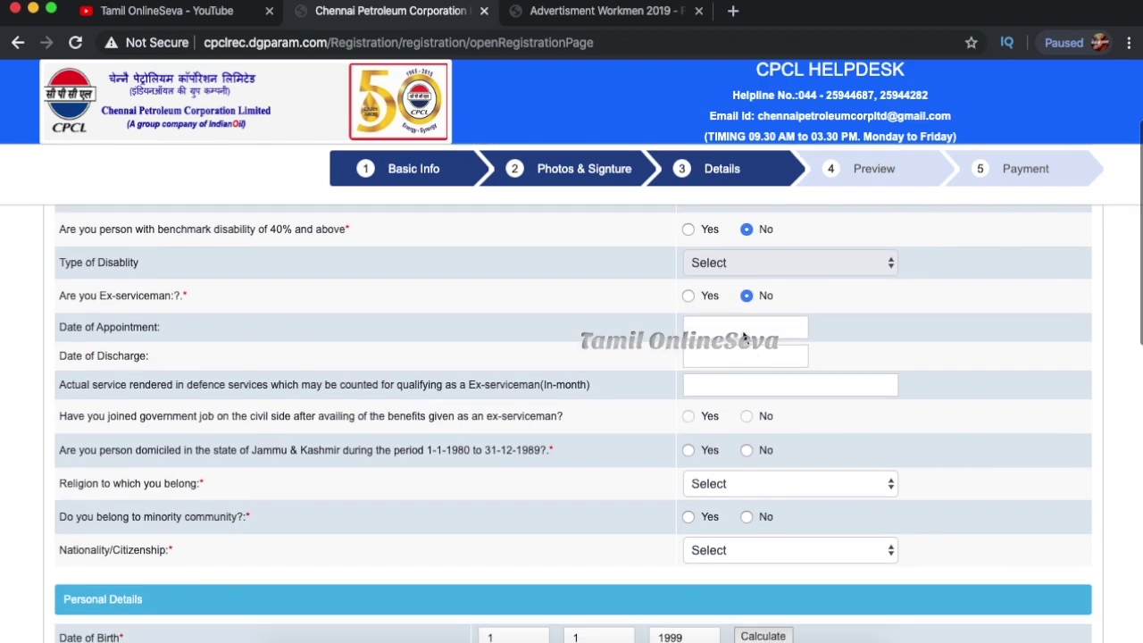
pyautogui.scroll(-1, 752, 395)
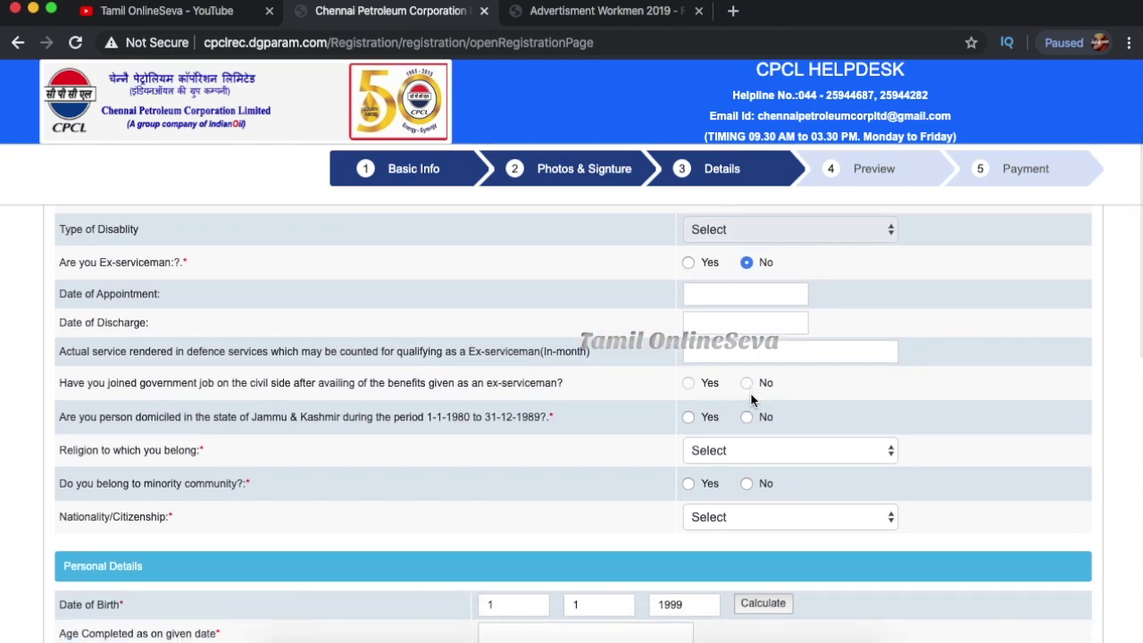
pyautogui.scroll(-2, 752, 423)
pyautogui.click(748, 345)
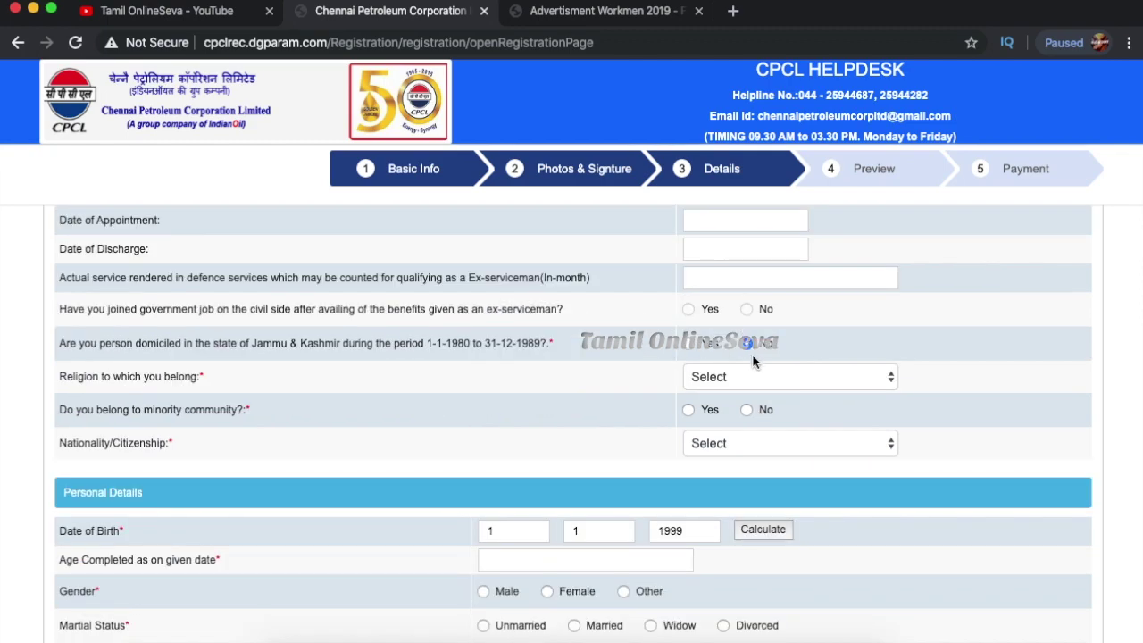
# - View the available choices for the religion field without picking one
pyautogui.click(741, 377)
pyautogui.click(737, 376)
pyautogui.click(736, 378)
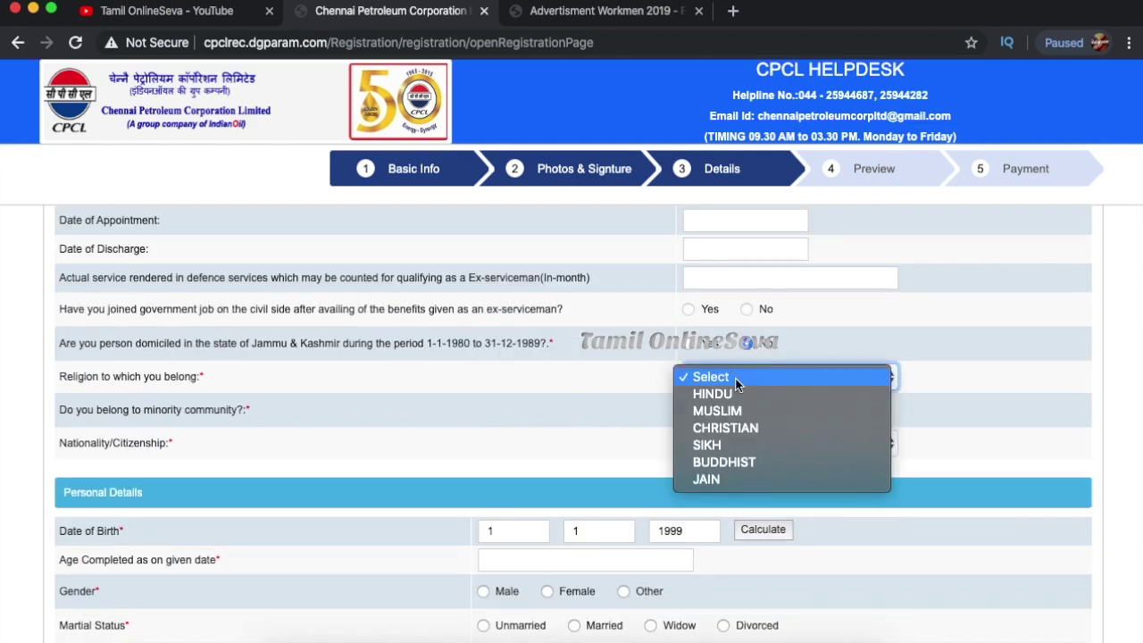
pyautogui.click(620, 388)
pyautogui.scroll(-1, 732, 480)
pyautogui.scroll(1, 732, 485)
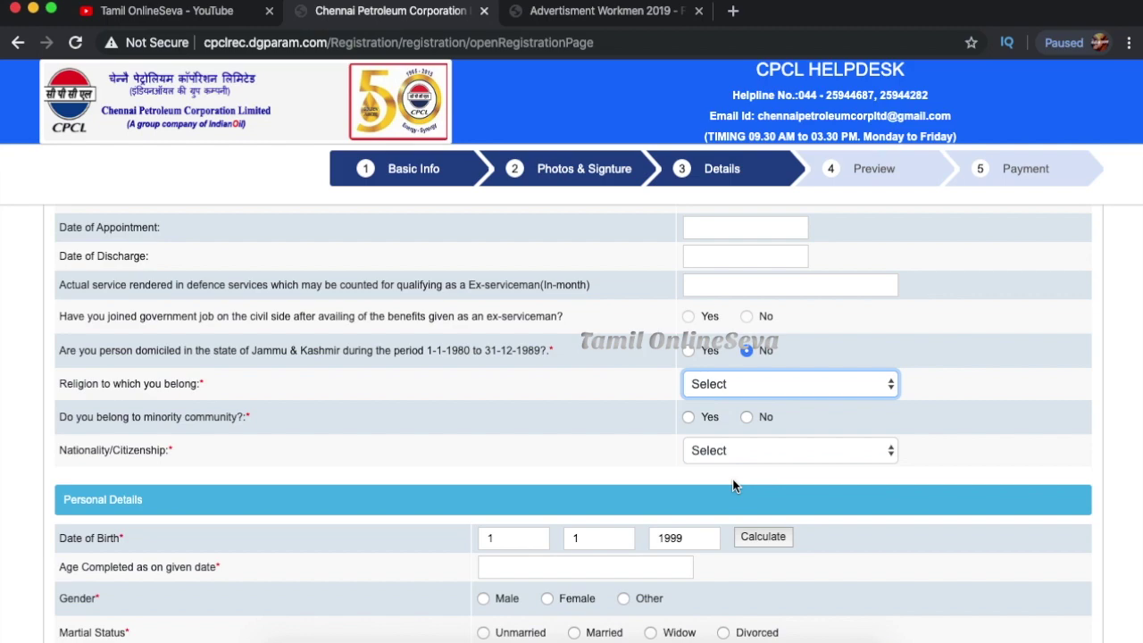
# - Answer No to belonging to a minority community and set the nationality to Indian
pyautogui.click(747, 417)
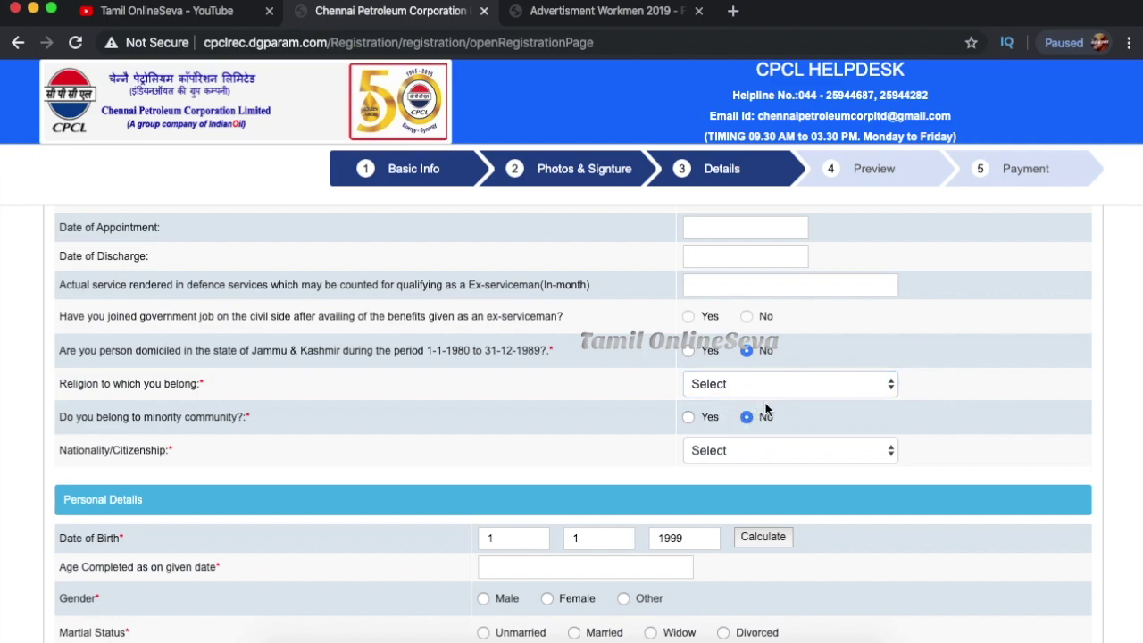
pyautogui.scroll(-2, 766, 408)
pyautogui.click(755, 370)
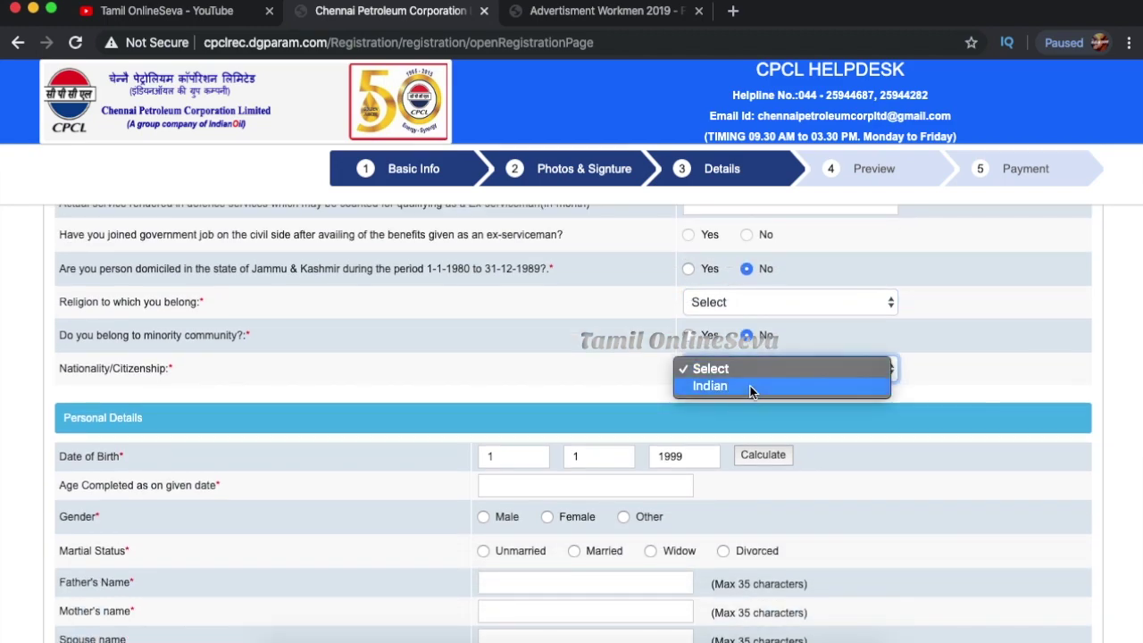
pyautogui.click(750, 386)
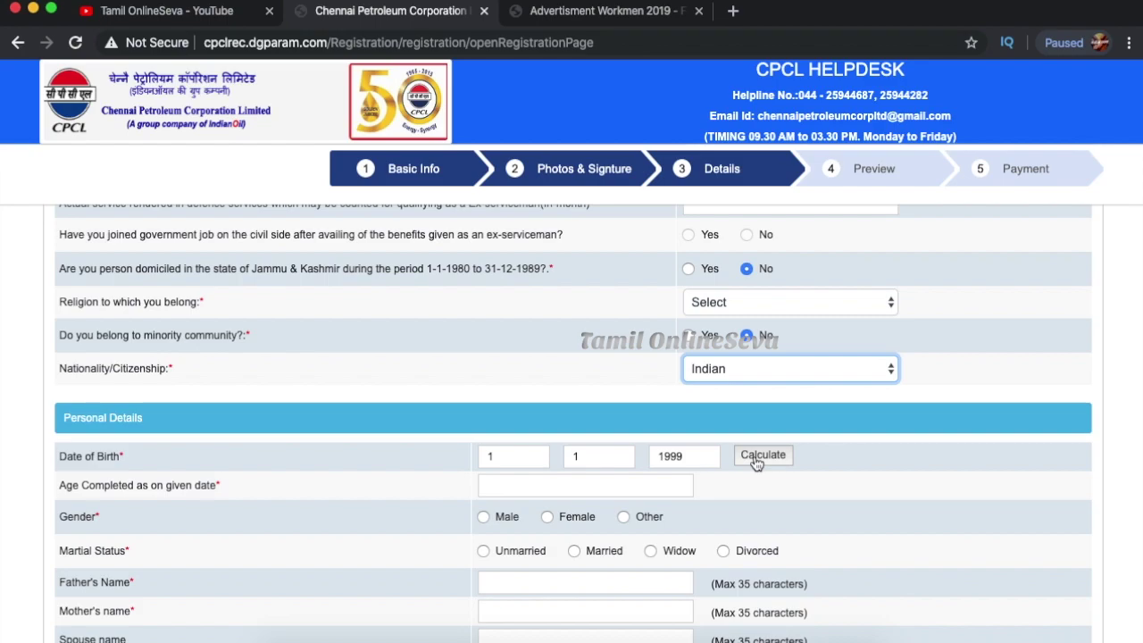
# - Calculate the completed age from the date of birth in the personal details
pyautogui.click(755, 456)
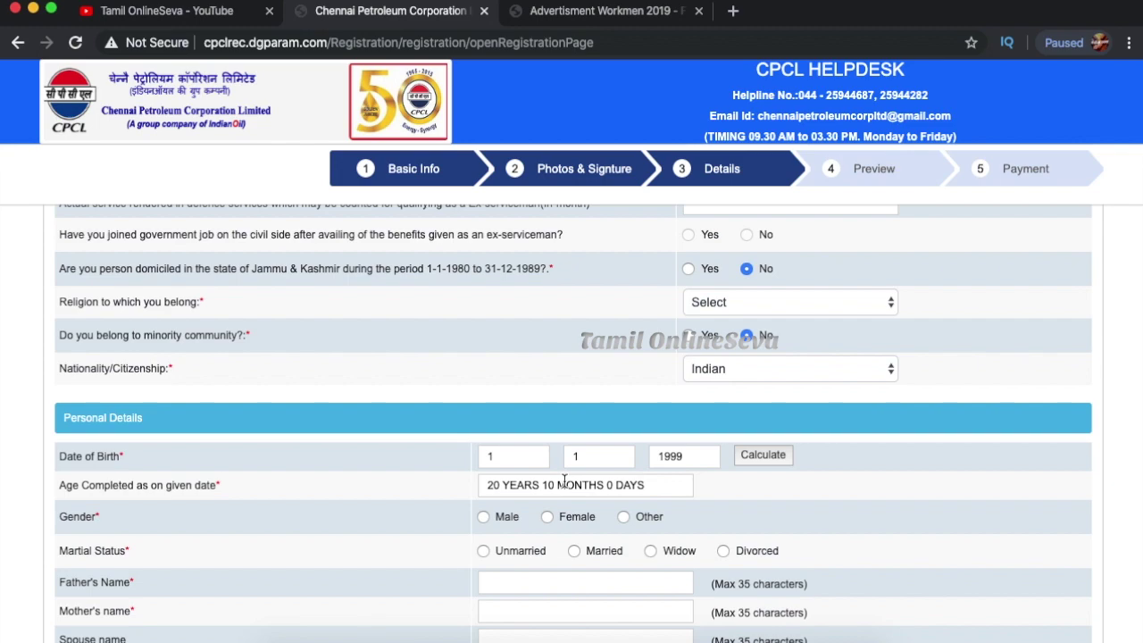
# - Examine the remaining personal details, the domicile choices, and the correspondence and permanent address fields
pyautogui.scroll(-2, 564, 482)
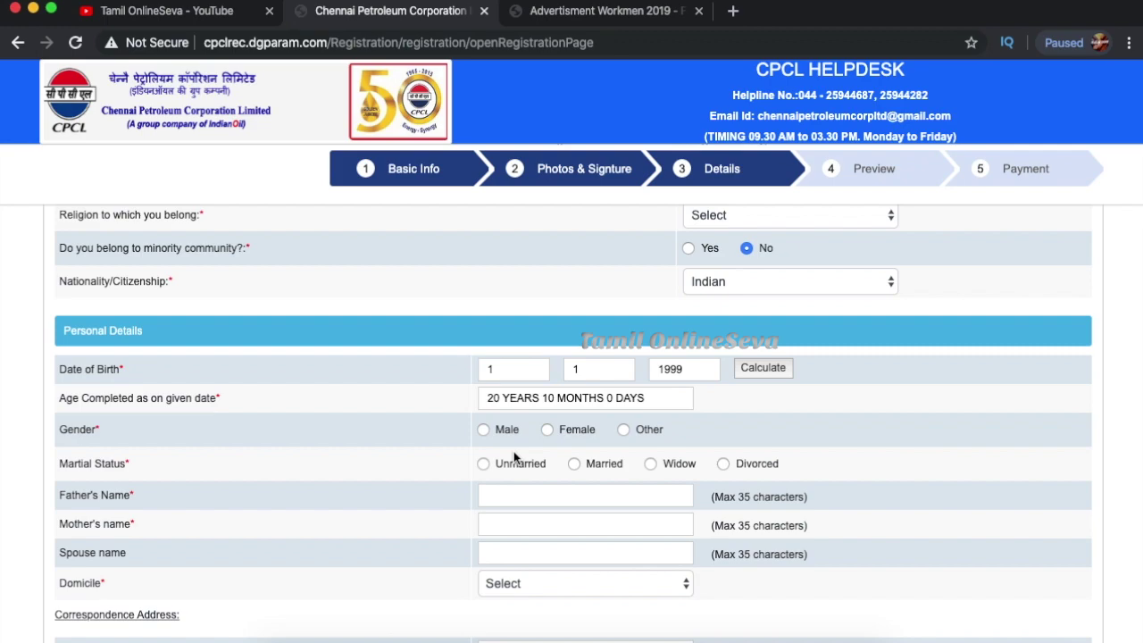
pyautogui.scroll(-5, 513, 451)
pyautogui.click(526, 352)
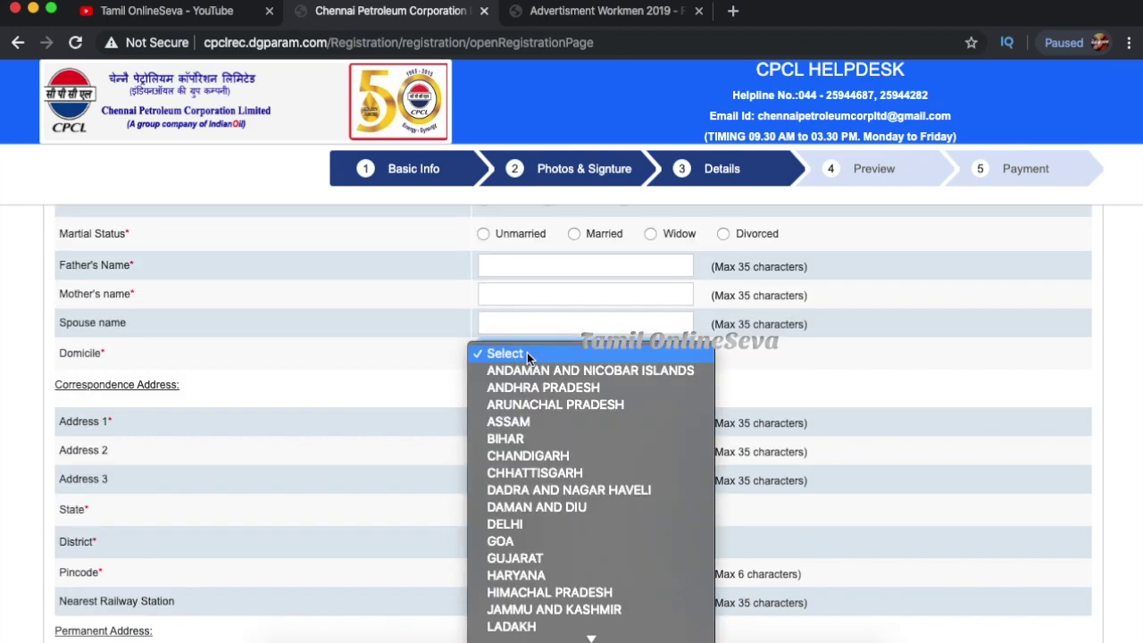
pyautogui.click(325, 385)
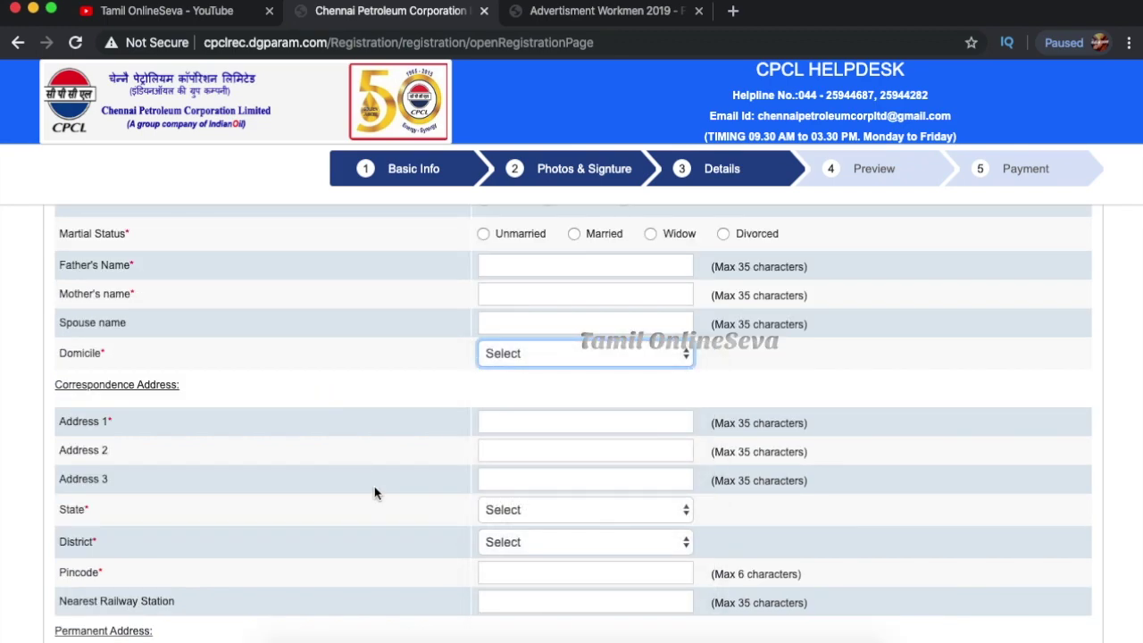
pyautogui.scroll(-1, 535, 447)
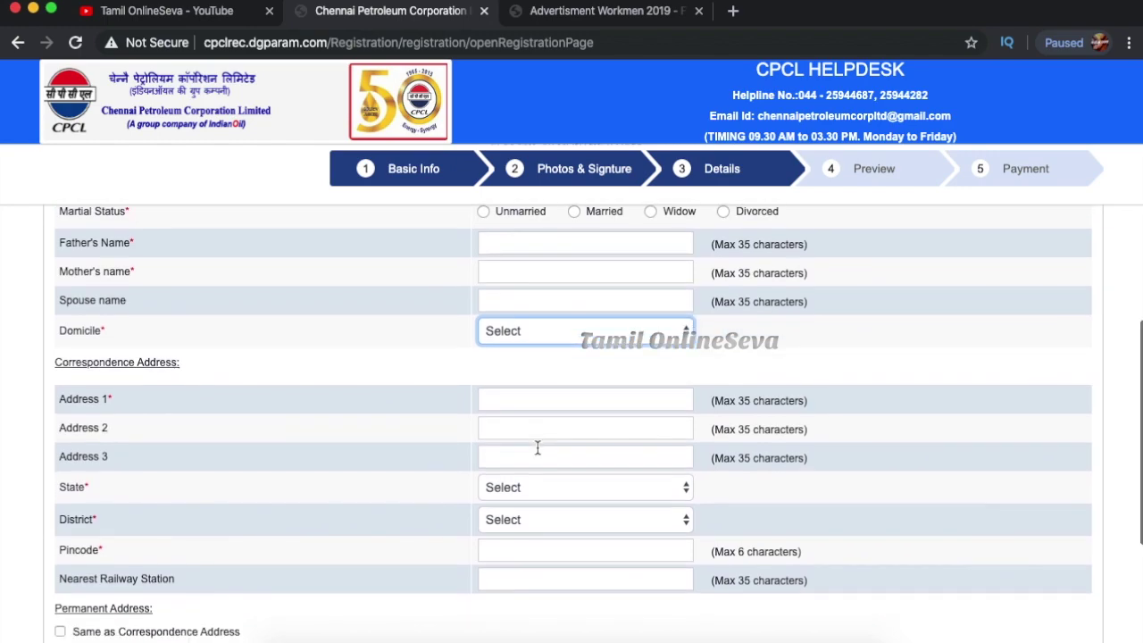
pyautogui.scroll(-1, 536, 445)
pyautogui.scroll(-4, 540, 433)
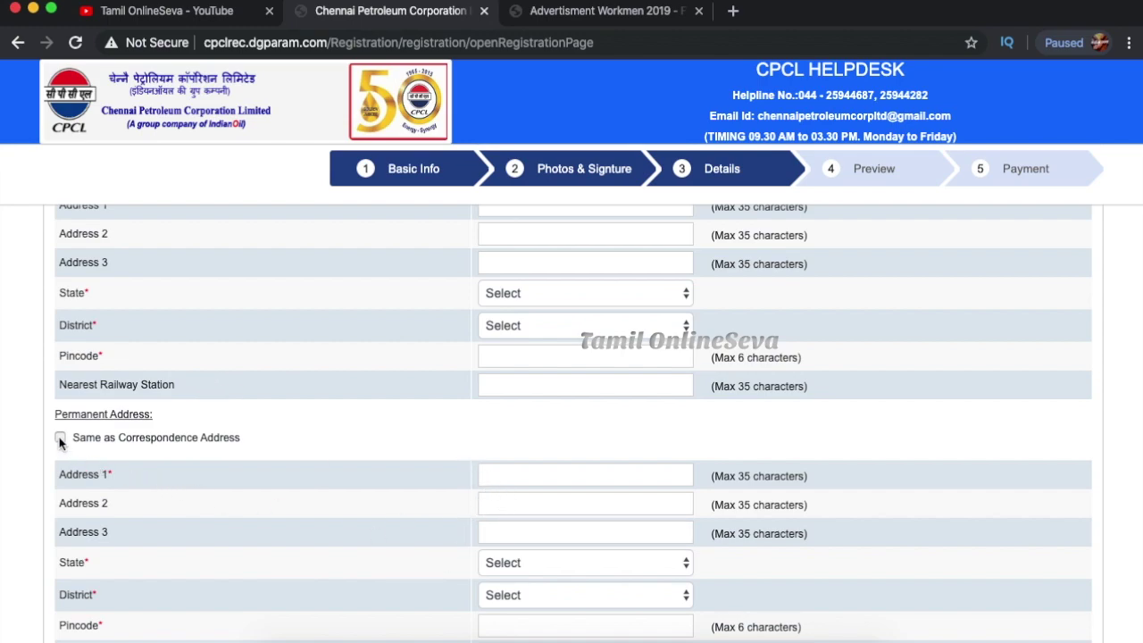
pyautogui.scroll(-2, 254, 527)
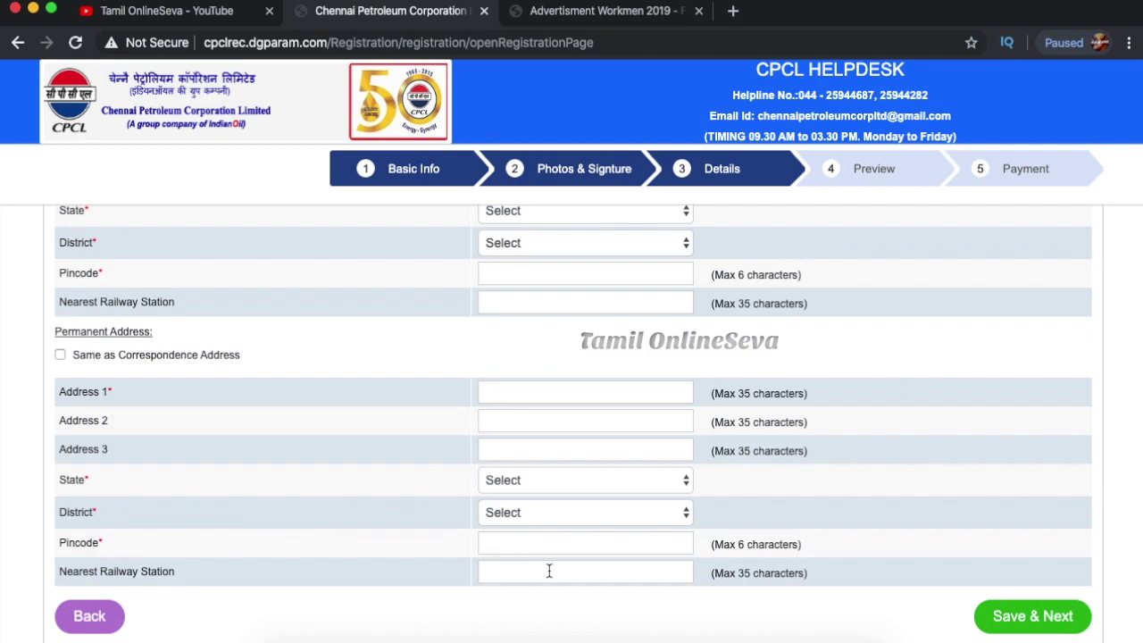
pyautogui.scroll(15, 930, 507)
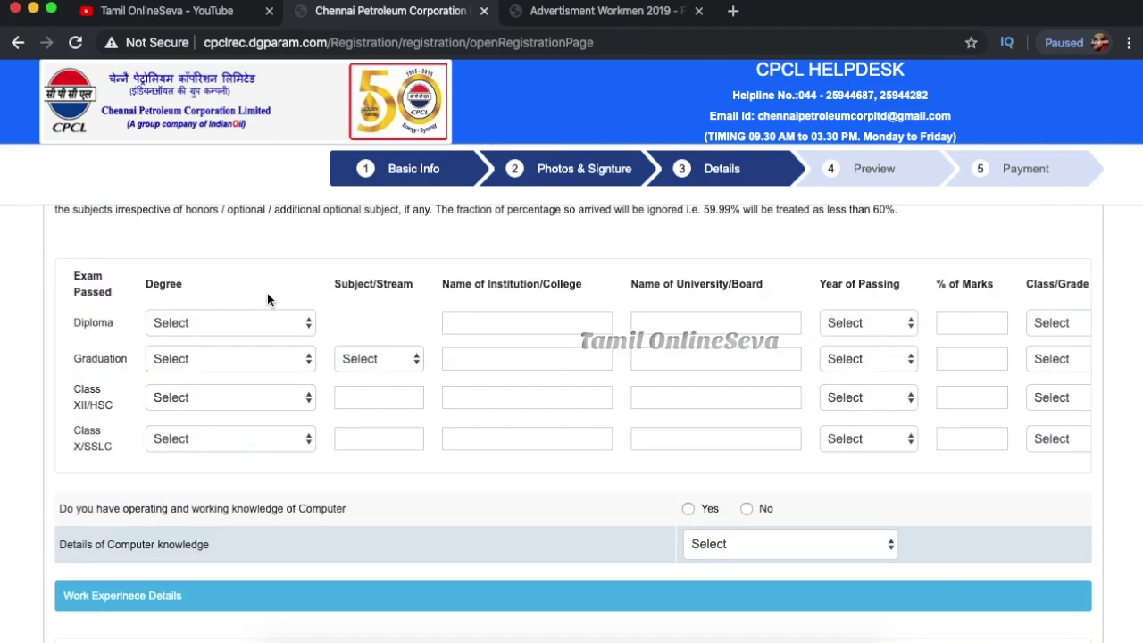
# - Set the diploma degree to Diploma in Chemical in the educational qualification table
pyautogui.scroll(3, 267, 297)
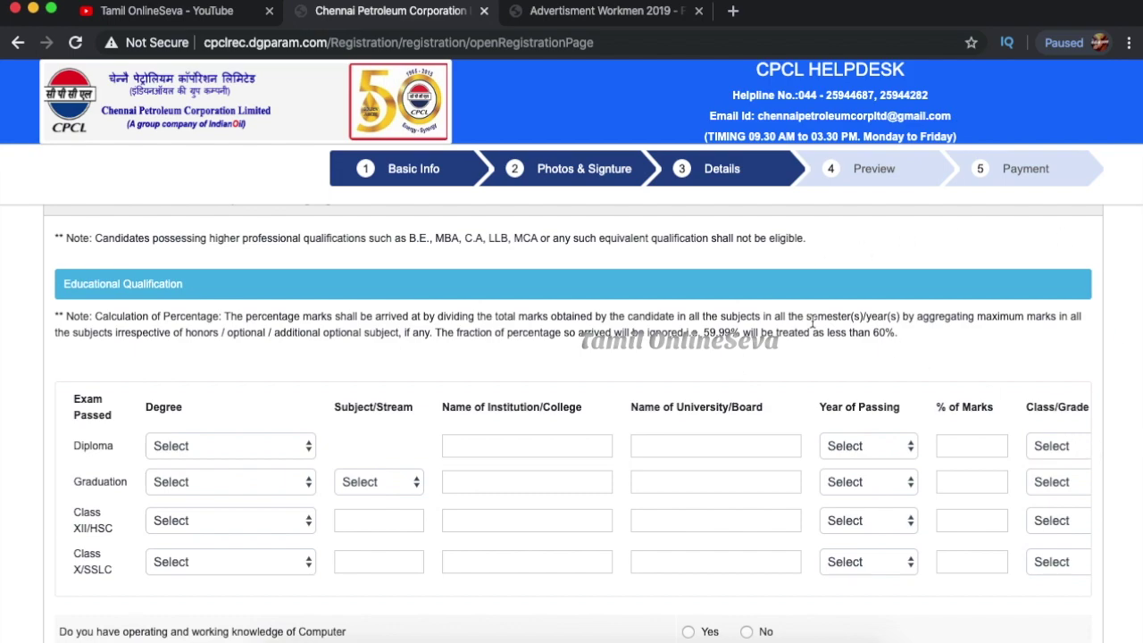
pyautogui.scroll(-1, 813, 321)
pyautogui.scroll(-1, 705, 344)
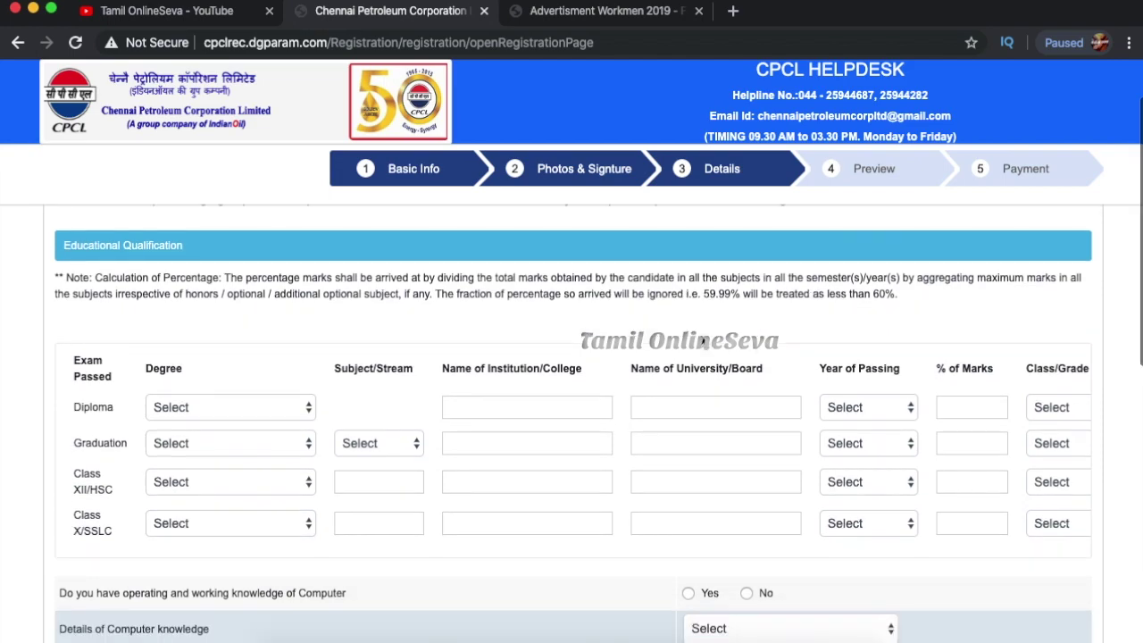
pyautogui.click(190, 411)
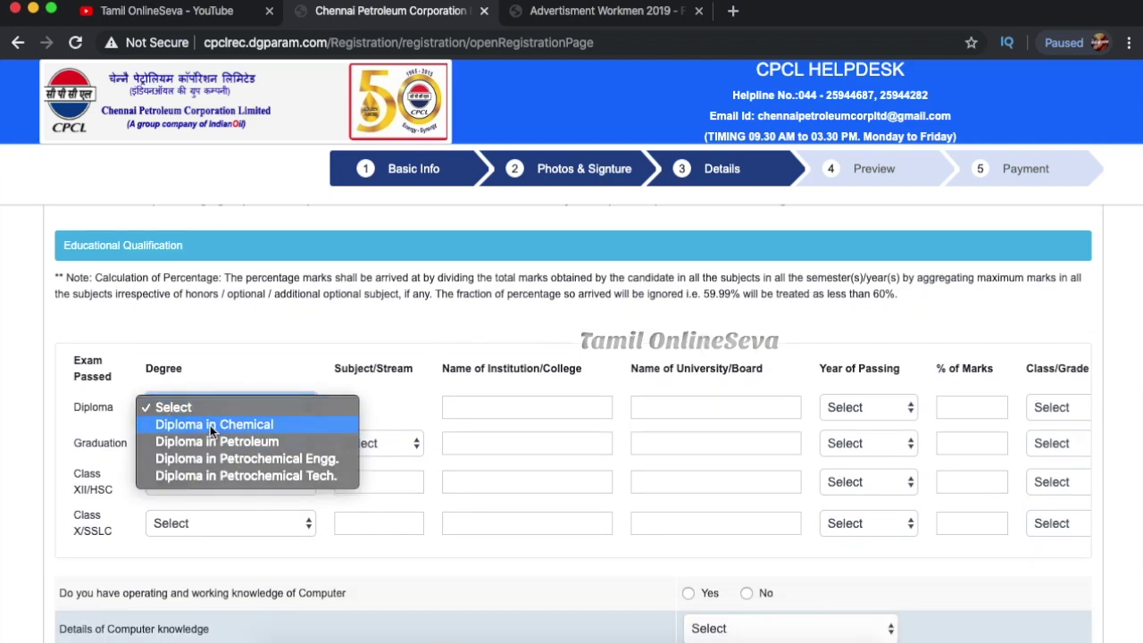
pyautogui.click(210, 425)
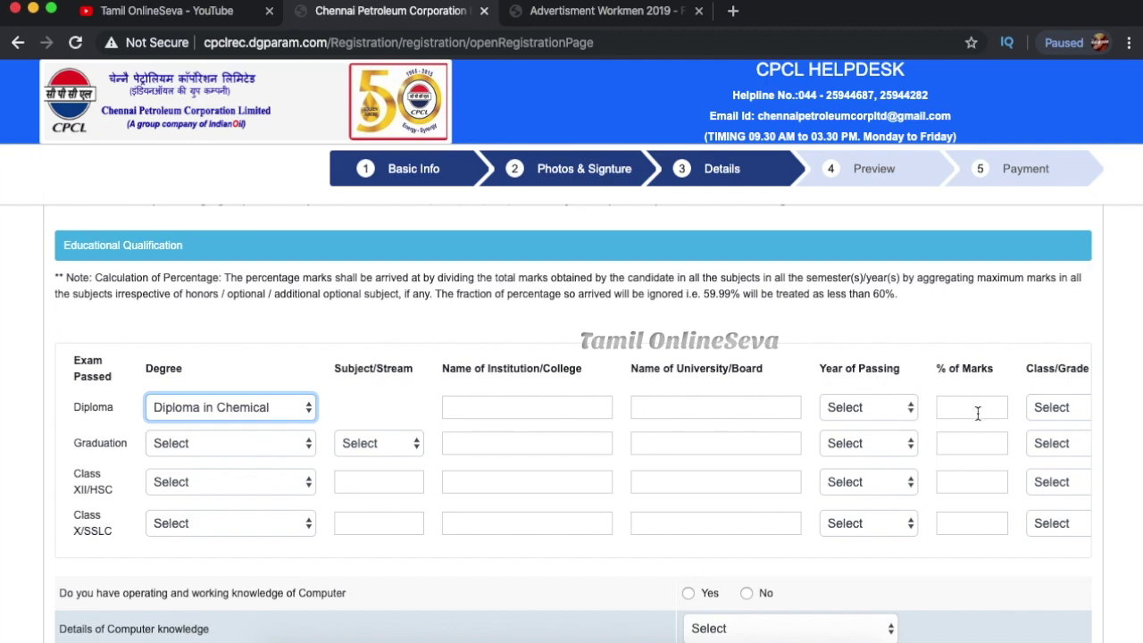
pyautogui.scroll(-1, 259, 422)
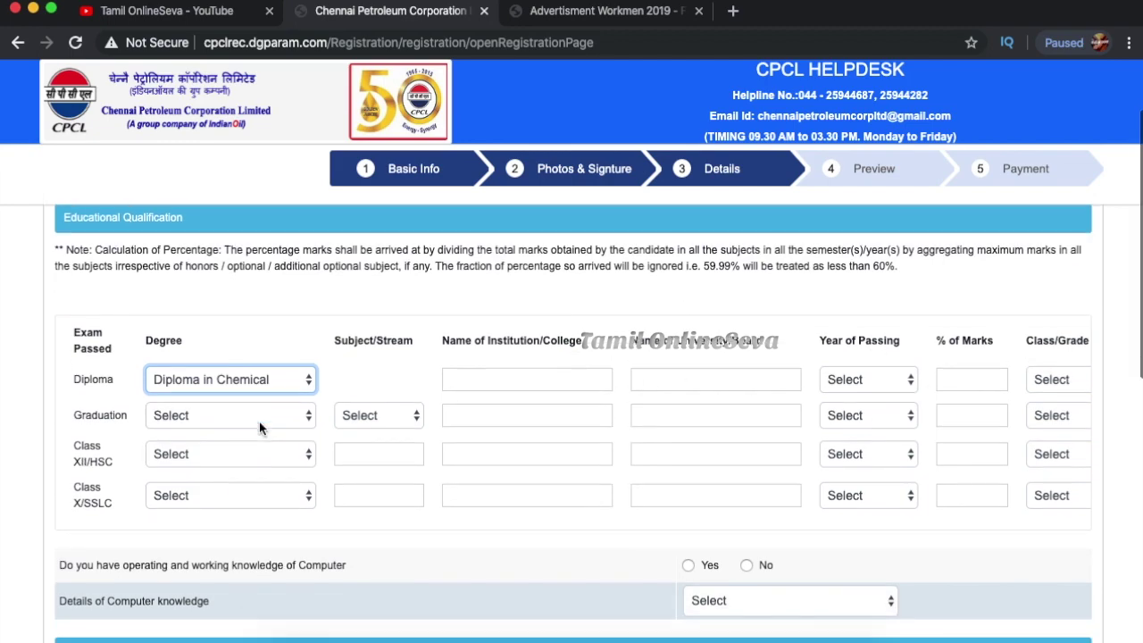
pyautogui.click(228, 401)
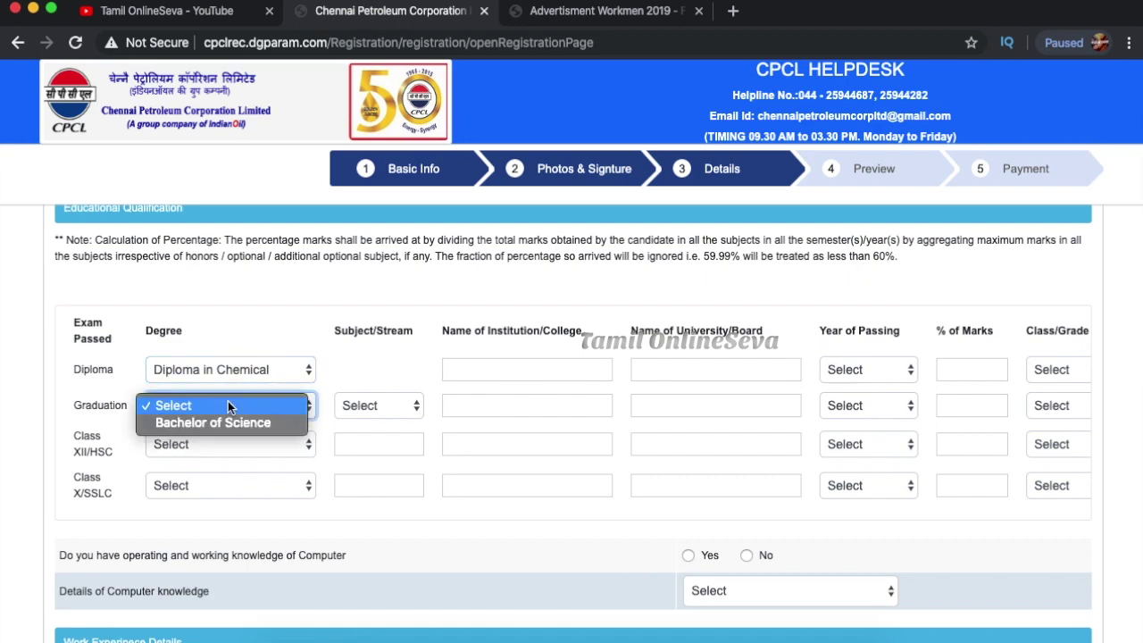
pyautogui.click(101, 418)
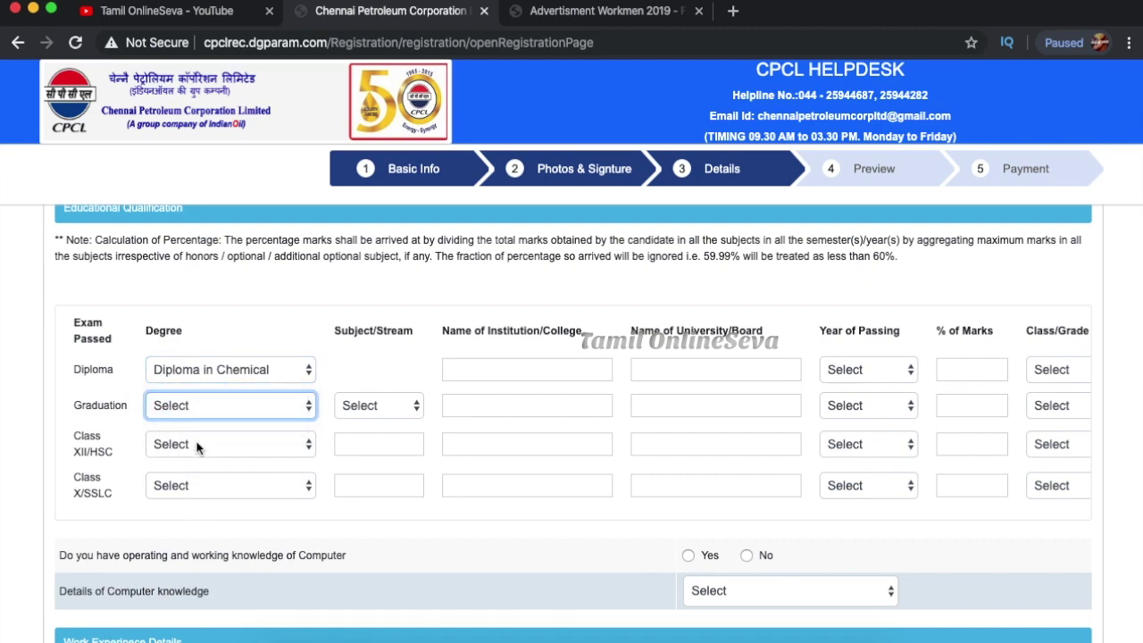
# - Answer Yes to having operating and working knowledge of computers and set the computer knowledge details to Basic
pyautogui.scroll(-3, 287, 490)
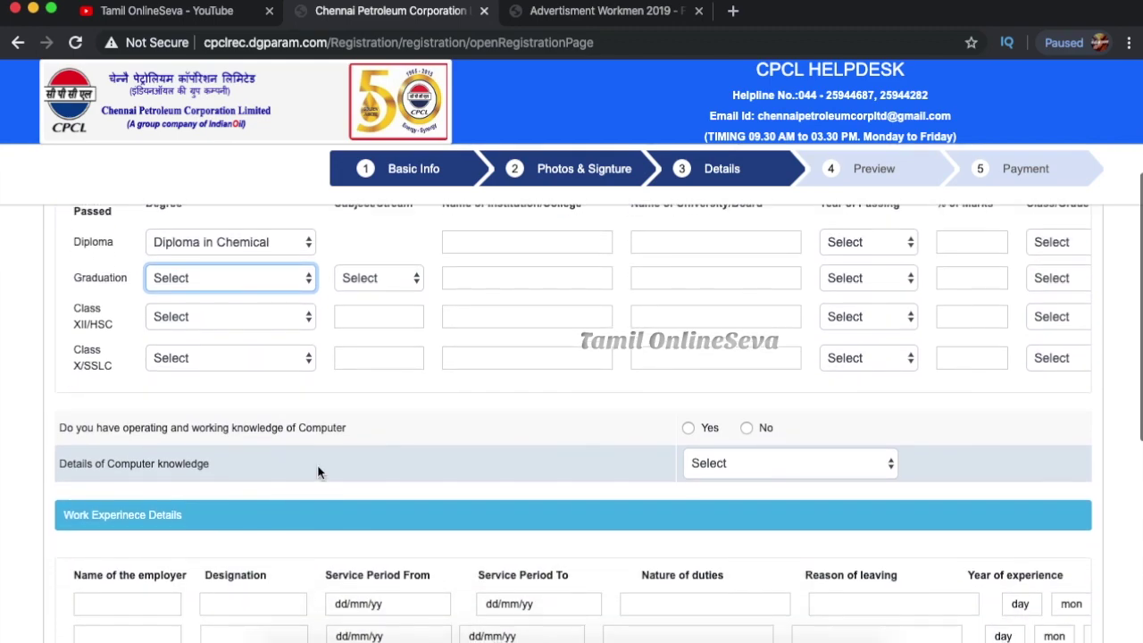
pyautogui.click(689, 429)
pyautogui.click(727, 470)
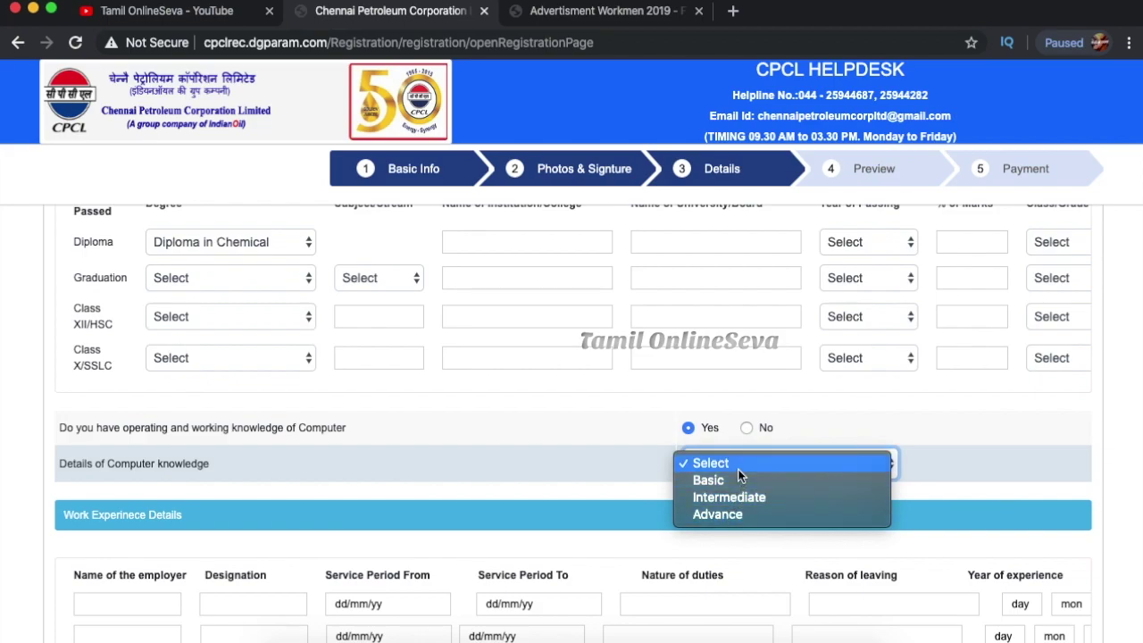
pyautogui.click(737, 477)
# - Set the first two known languages to Tamil and English in the other details, leaving the work experience table empty
pyautogui.scroll(-1, 736, 474)
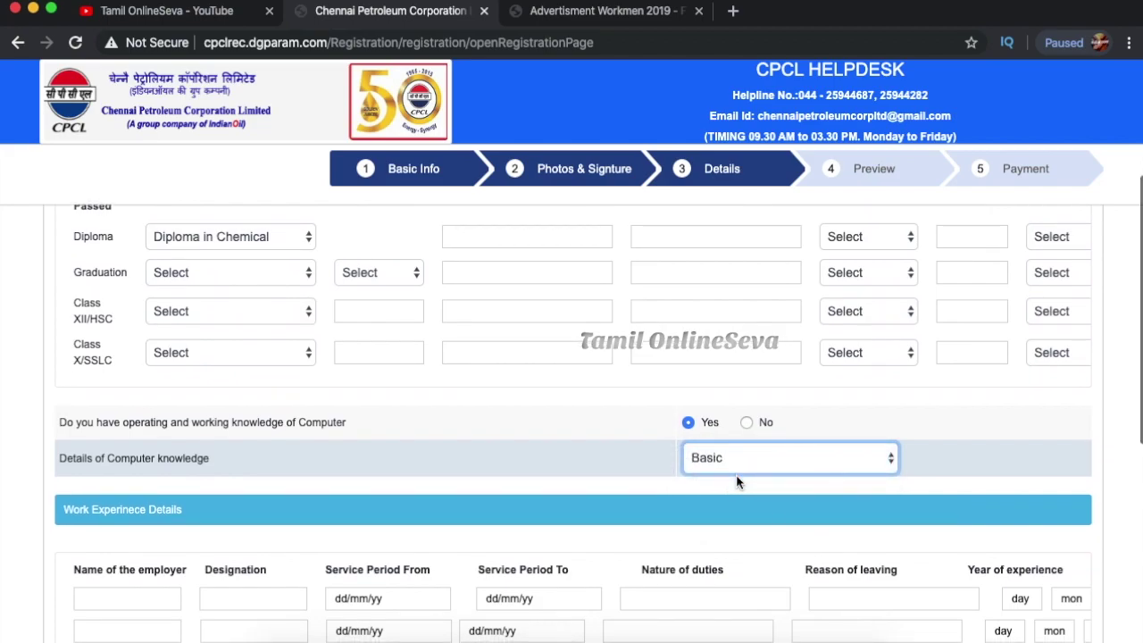
pyautogui.scroll(-5, 739, 470)
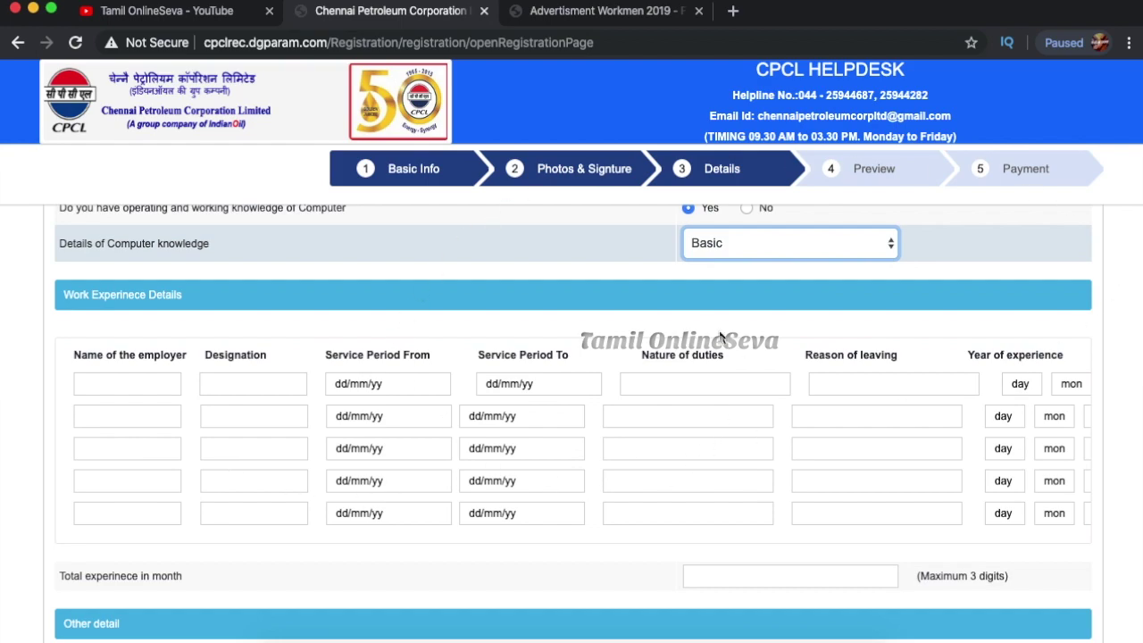
pyautogui.scroll(-1, 396, 479)
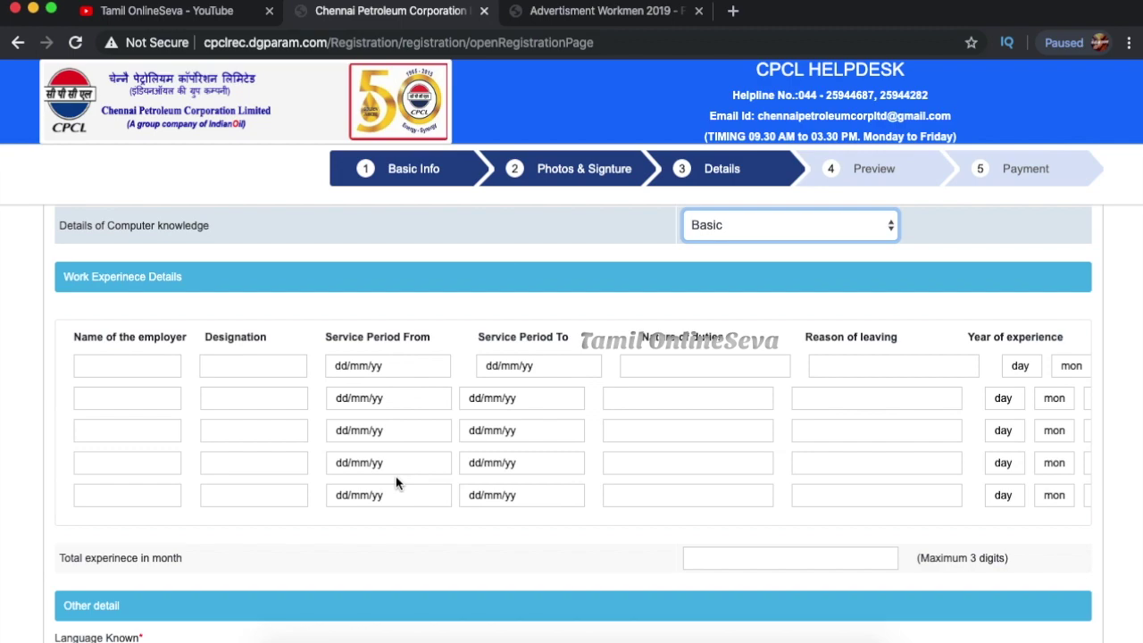
pyautogui.scroll(-5, 395, 483)
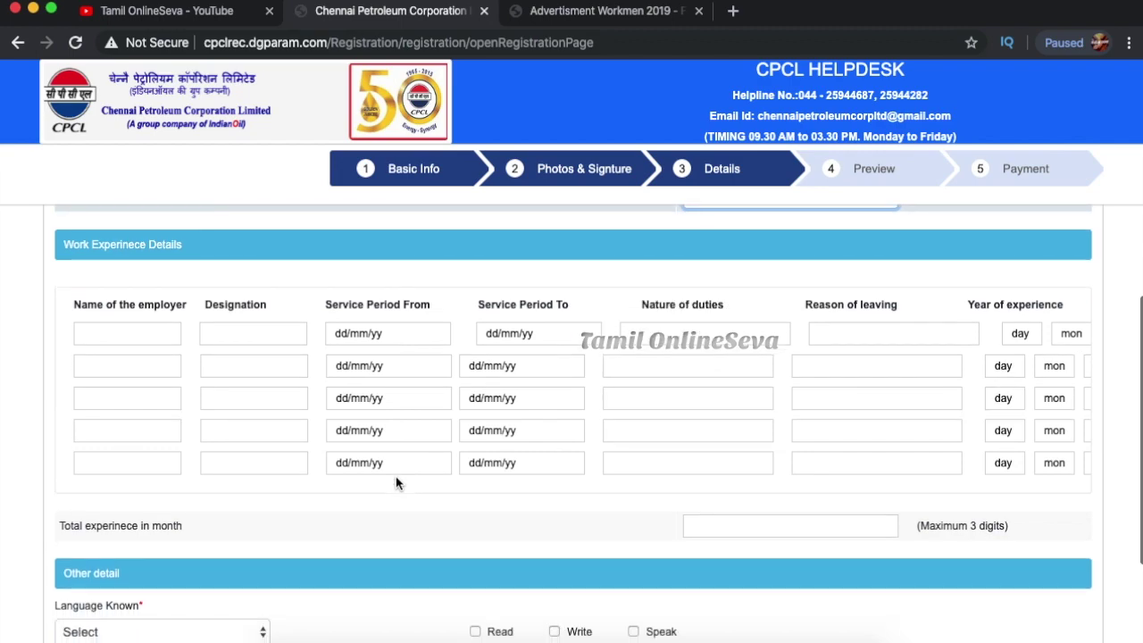
pyautogui.click(200, 444)
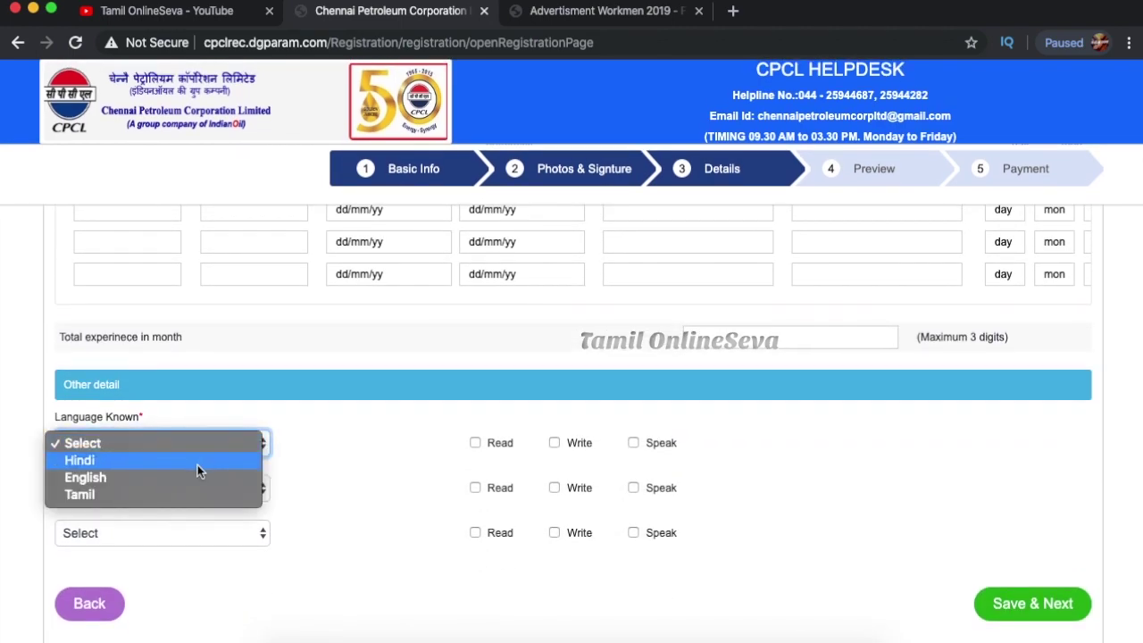
pyautogui.click(197, 494)
pyautogui.click(197, 489)
pyautogui.click(187, 528)
# - Mark both Tamil and English as read, write and speak, and save the details to go on to the preview
pyautogui.click(475, 443)
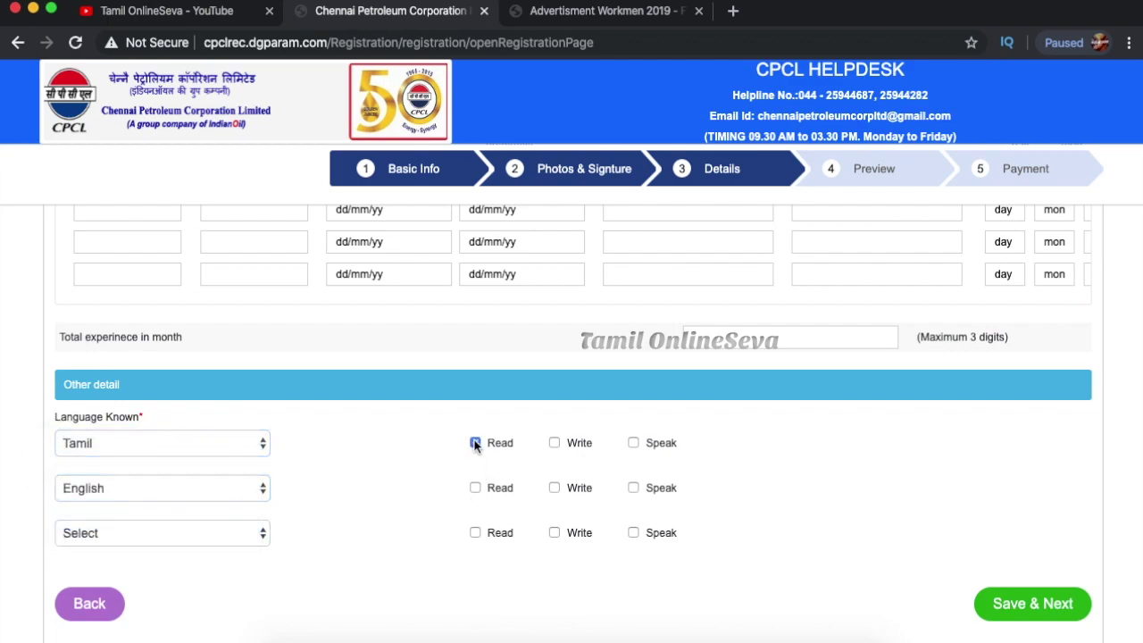
pyautogui.click(475, 487)
pyautogui.click(554, 443)
pyautogui.click(633, 443)
pyautogui.click(554, 487)
pyautogui.click(633, 488)
pyautogui.click(998, 615)
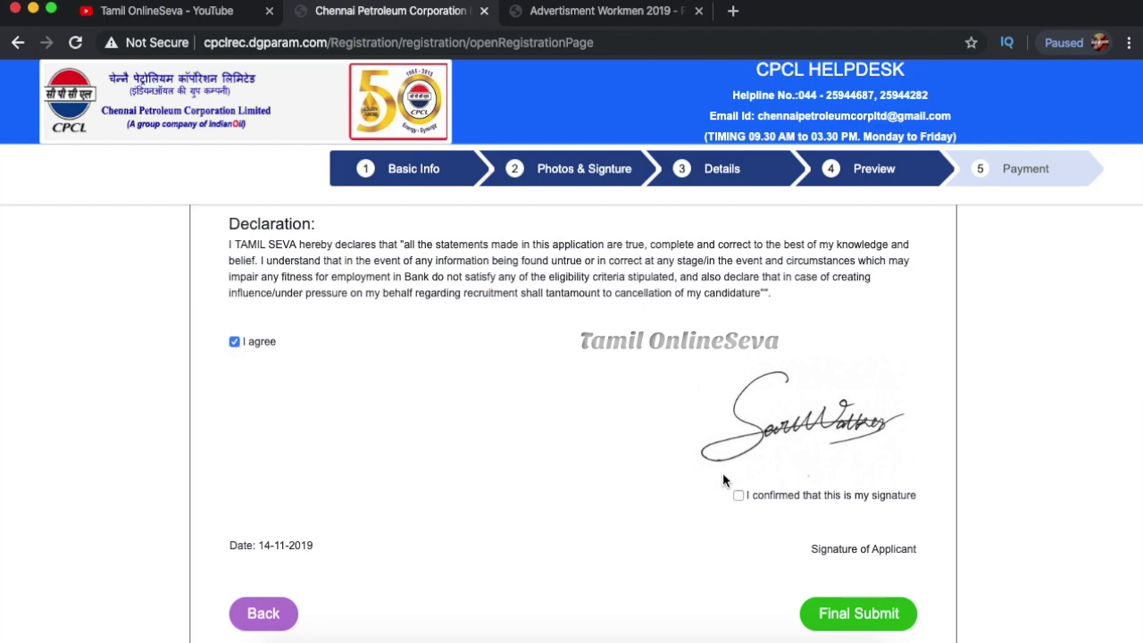
# - Confirm the applicant's signature below the declaration and make the final submission of the application
pyautogui.click(738, 497)
pyautogui.click(818, 623)
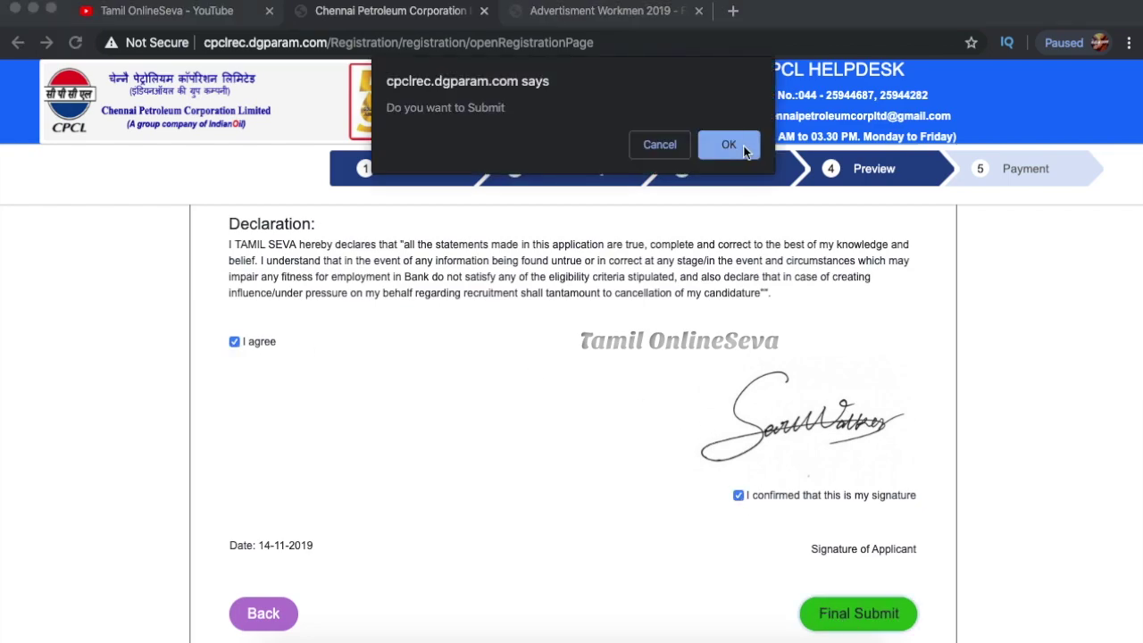
pyautogui.click(729, 146)
pyautogui.click(733, 195)
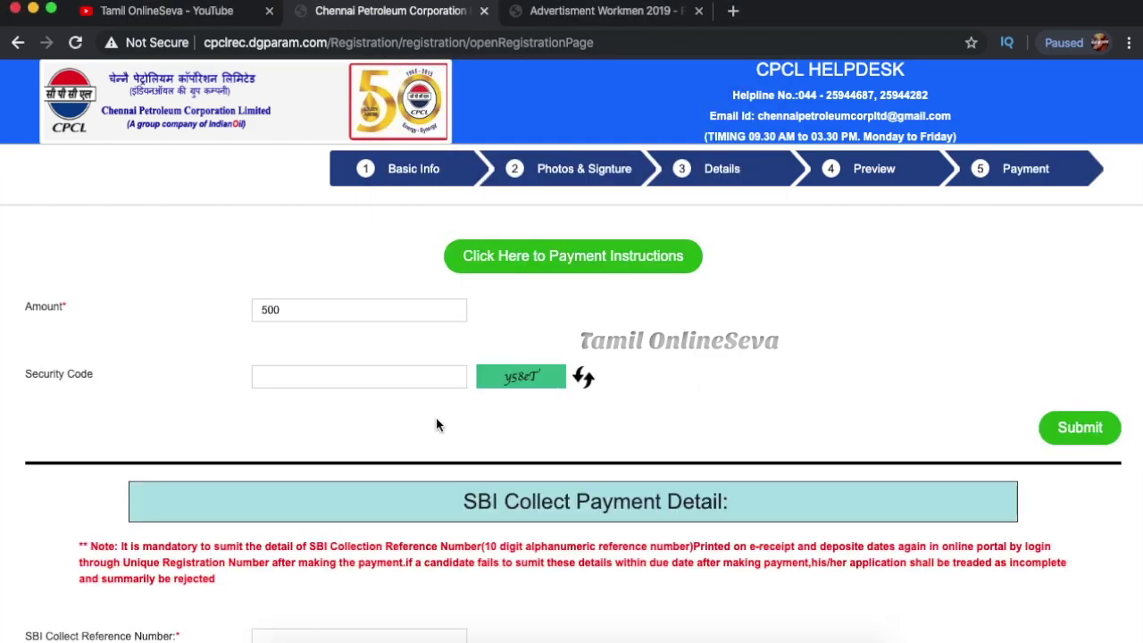
# - Follow the payment instructions to State Bank Collect on the SBI website and accept its terms and conditions to proceed
pyautogui.click(624, 266)
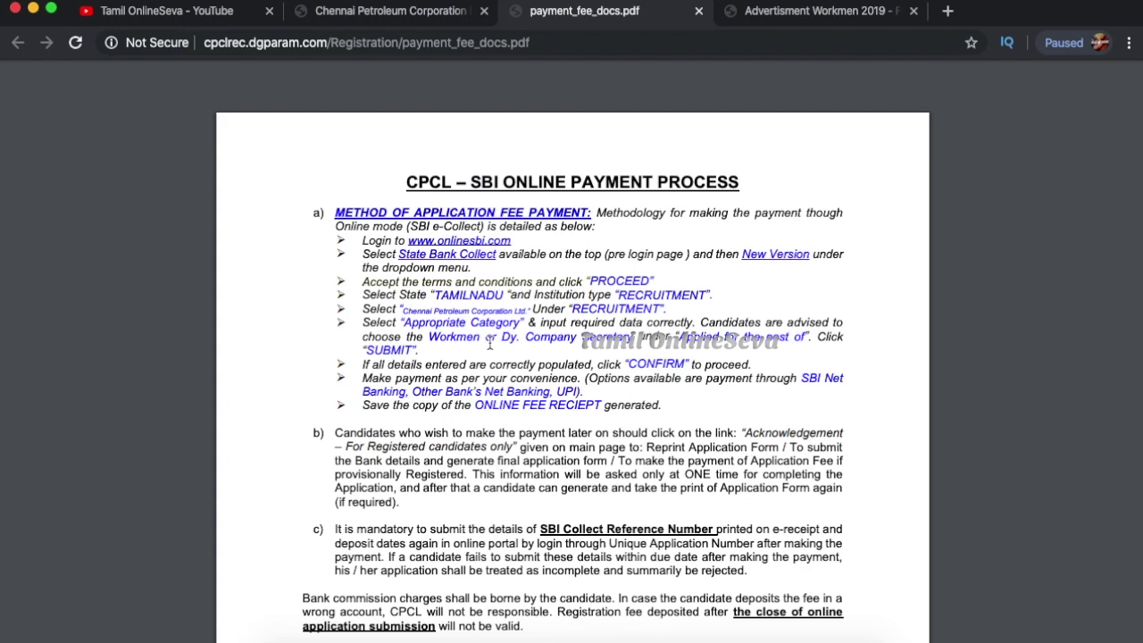
pyautogui.click(481, 245)
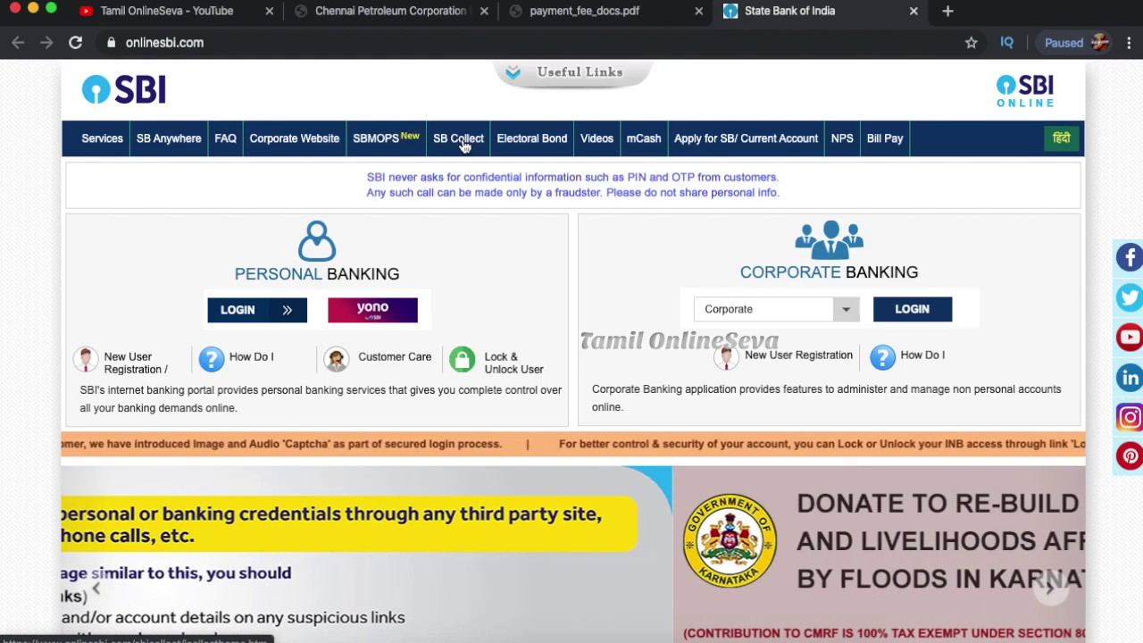
pyautogui.click(461, 141)
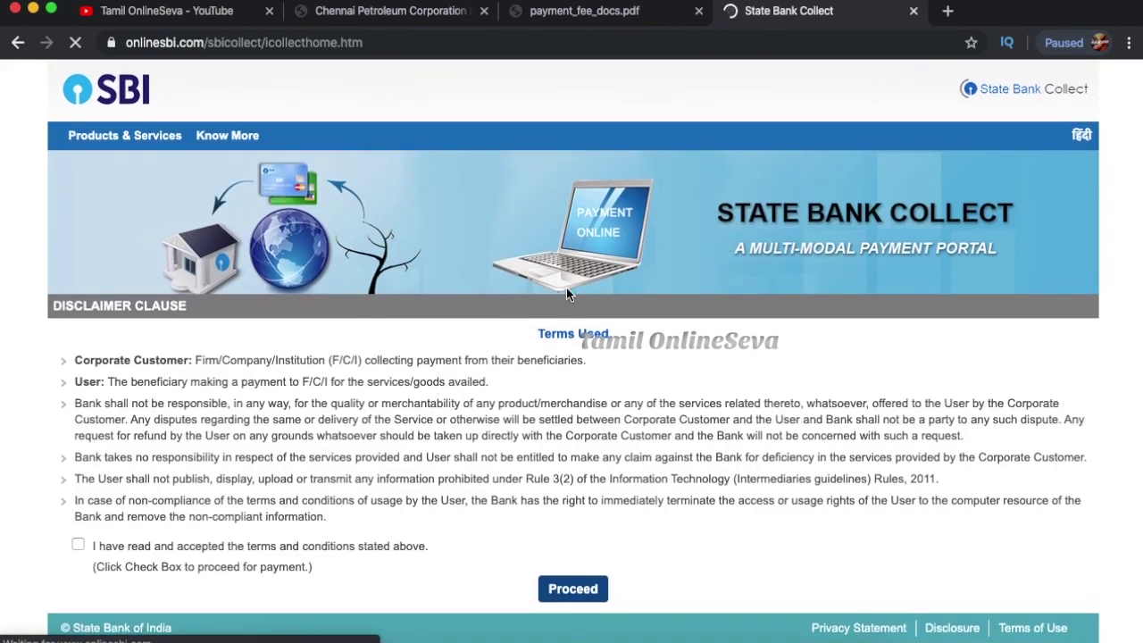
pyautogui.click(79, 545)
pyautogui.click(572, 588)
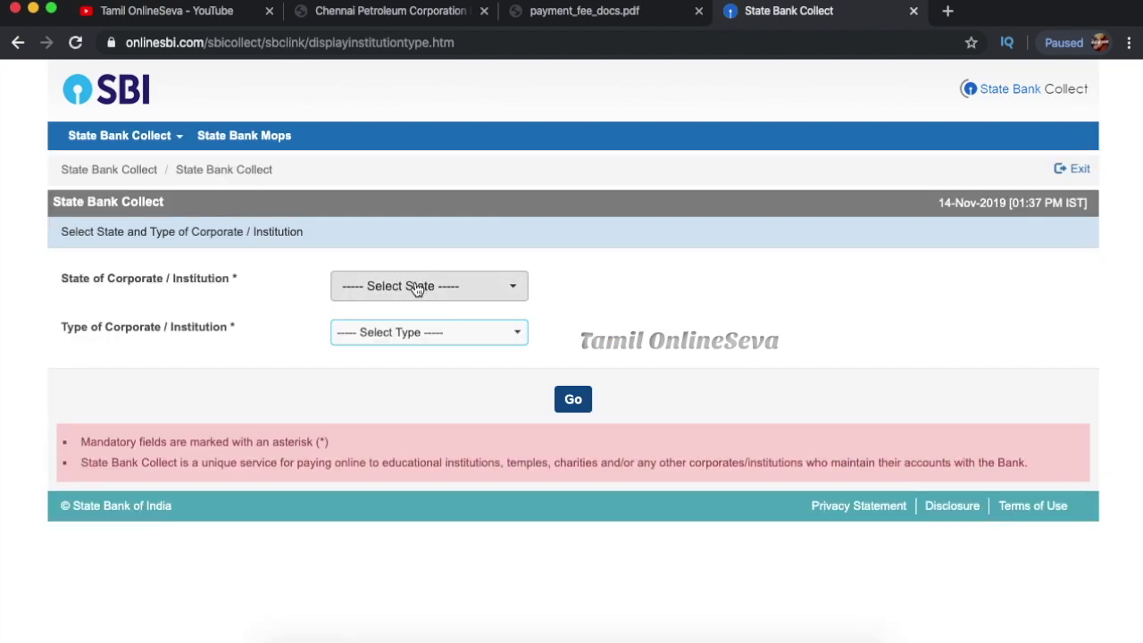
# - Set the institution's state to Tamil Nadu and its type to Recruitment, and continue to the recruitment selection
pyautogui.click(416, 287)
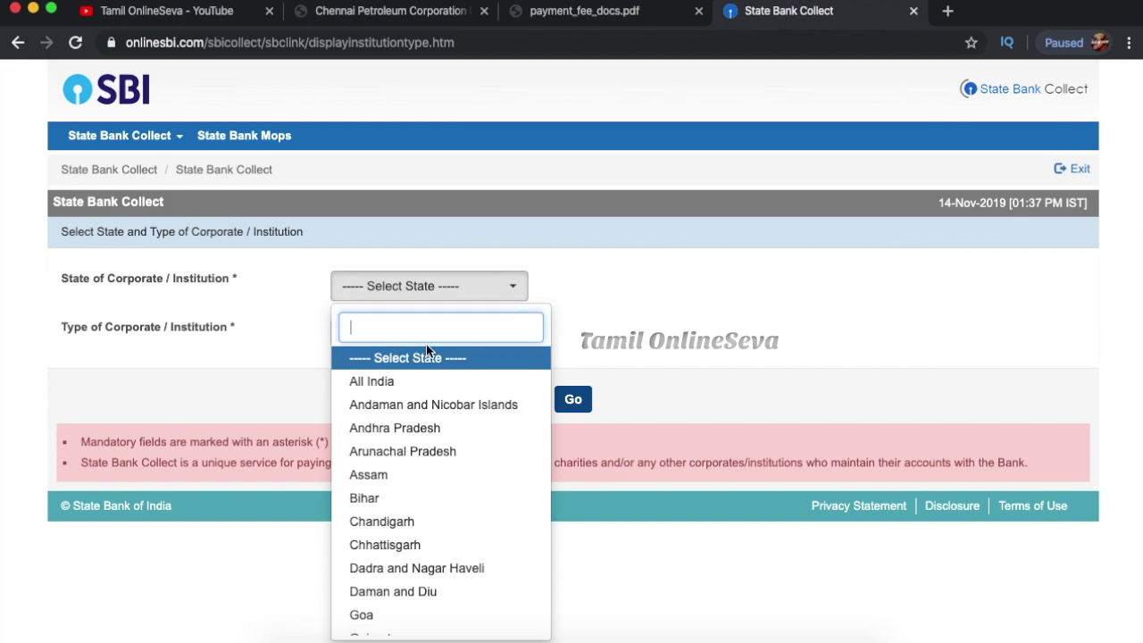
pyautogui.write('ta')
pyautogui.click(407, 430)
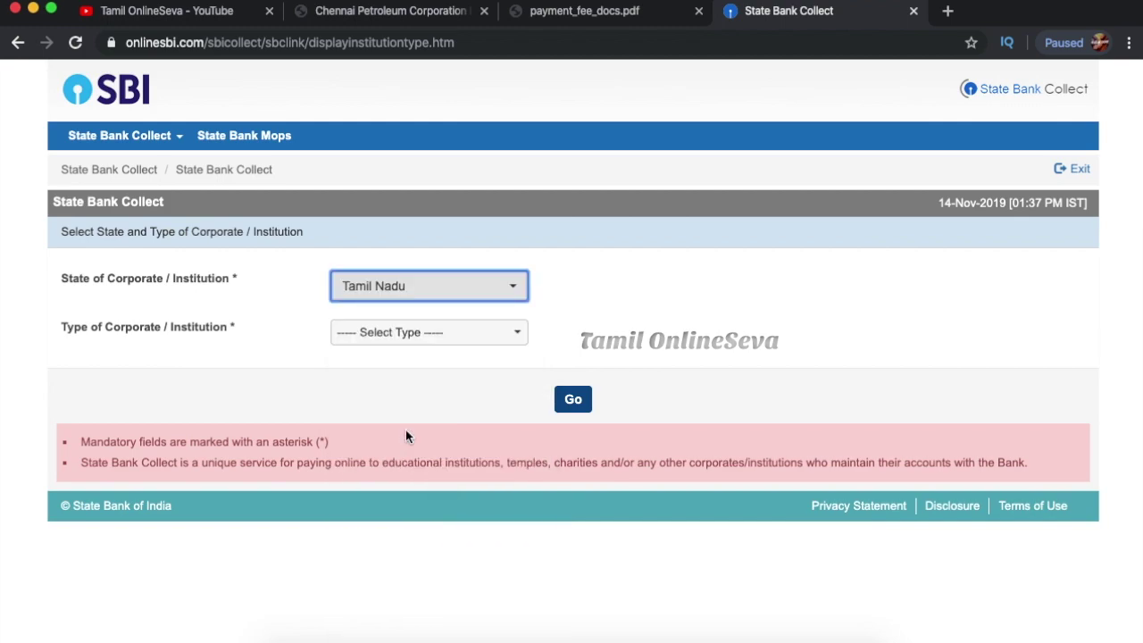
pyautogui.click(418, 334)
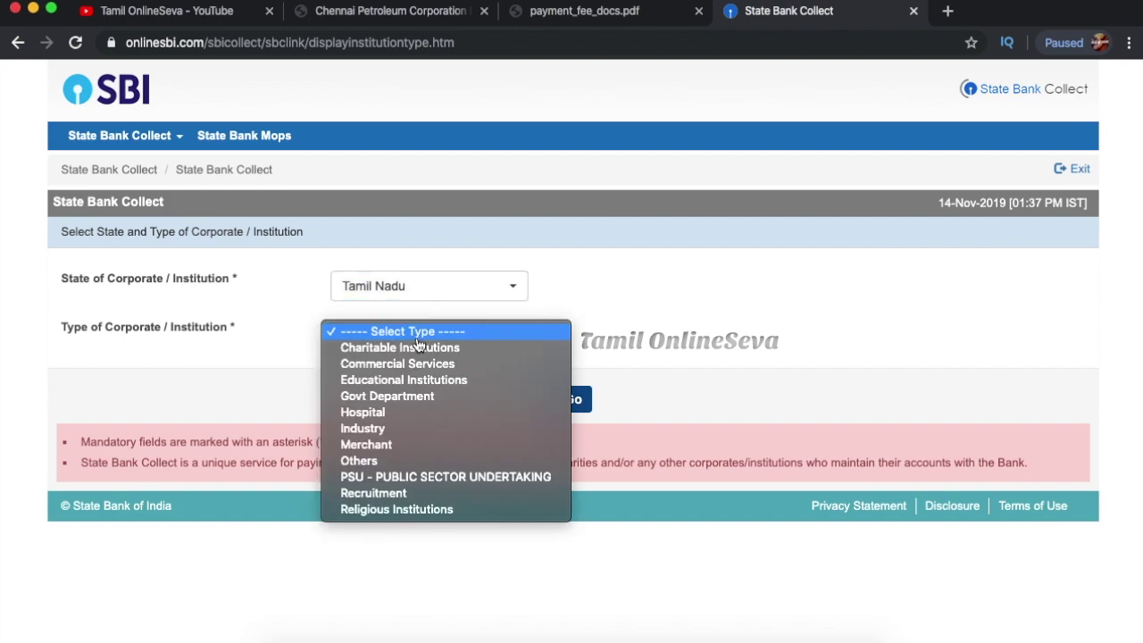
pyautogui.click(460, 494)
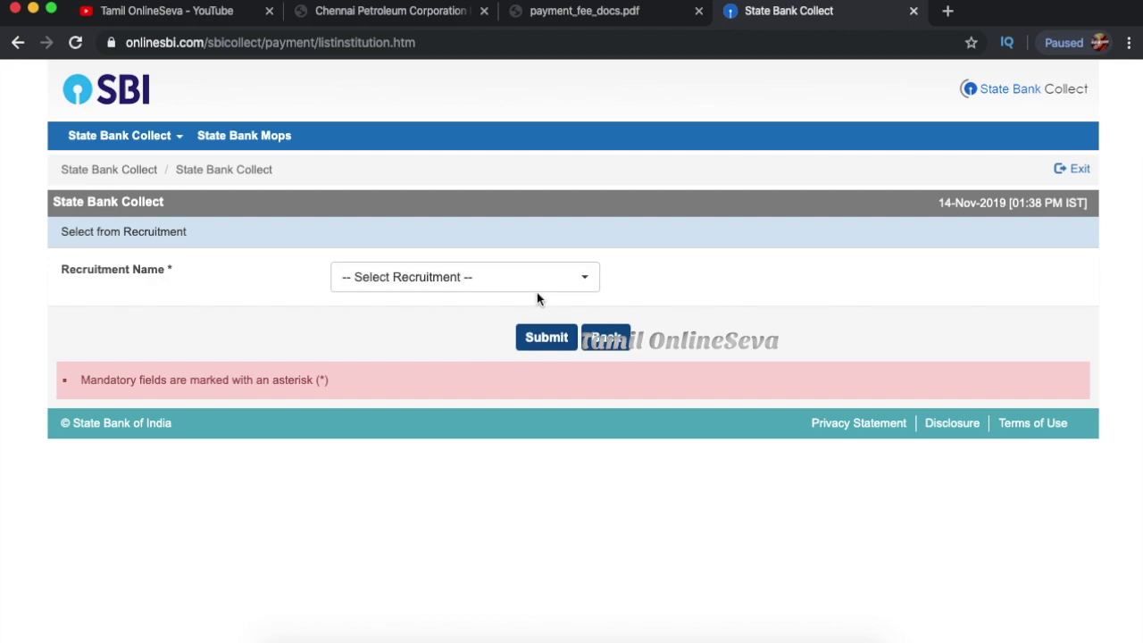
# - Choose CHENNAI PETROLEUM CORPORATION as the recruitment name and RECRUITMENT as the payment category
pyautogui.click(543, 280)
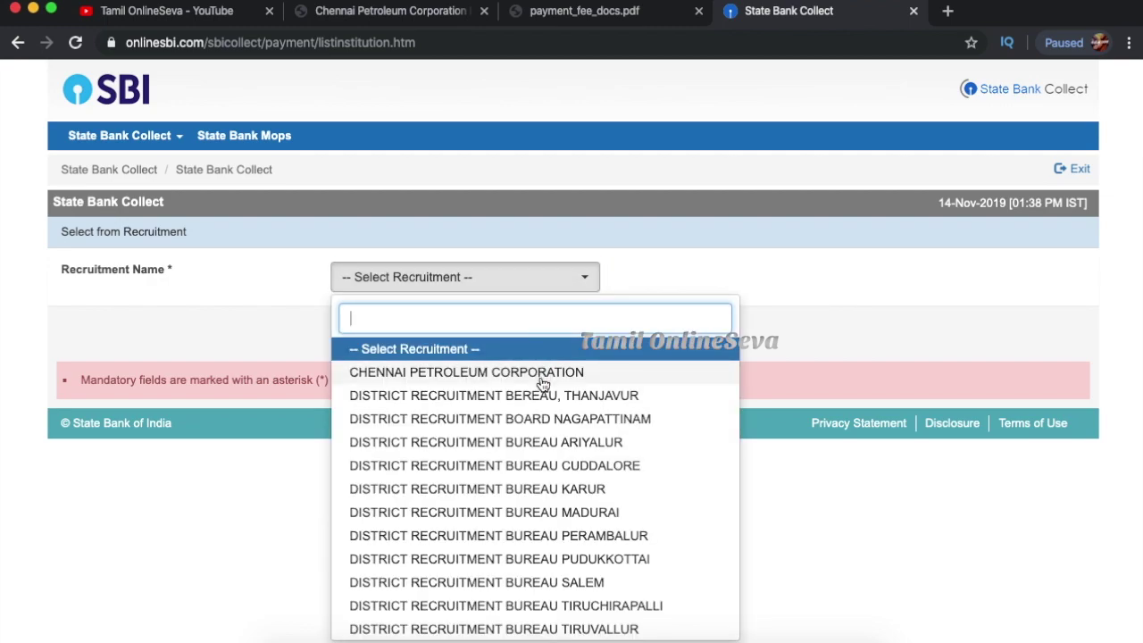
pyautogui.click(542, 374)
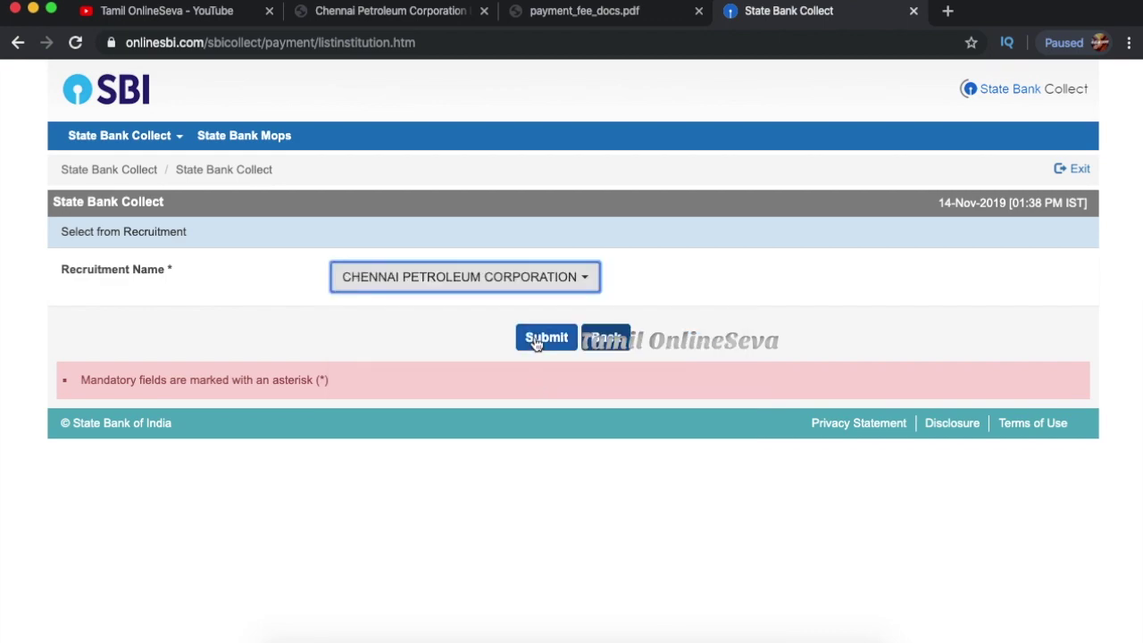
pyautogui.click(545, 338)
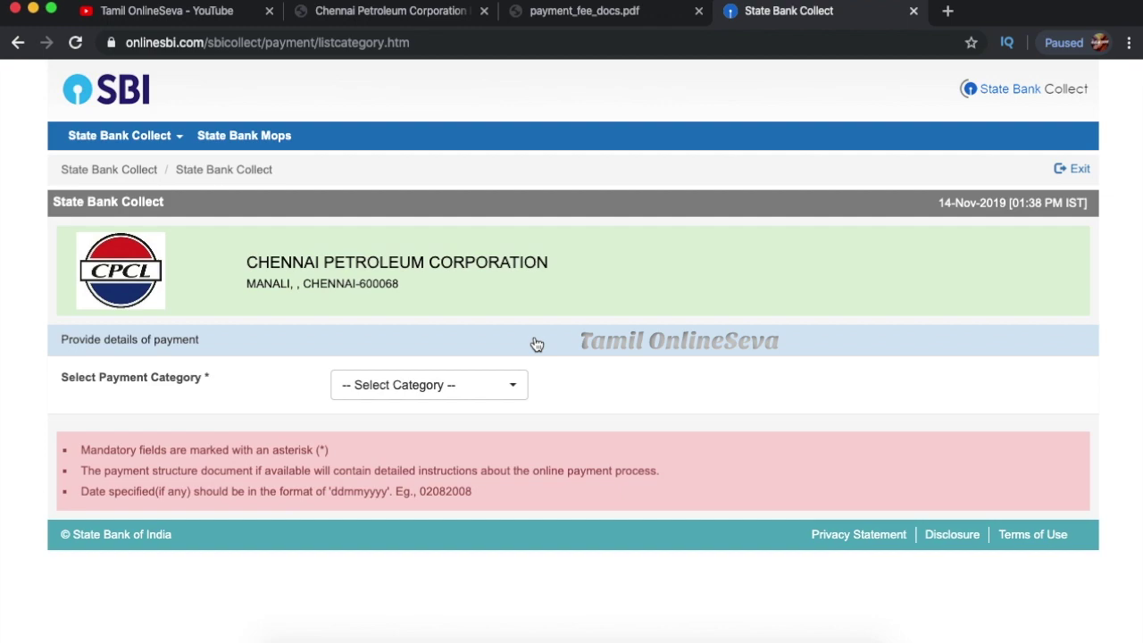
pyautogui.click(474, 387)
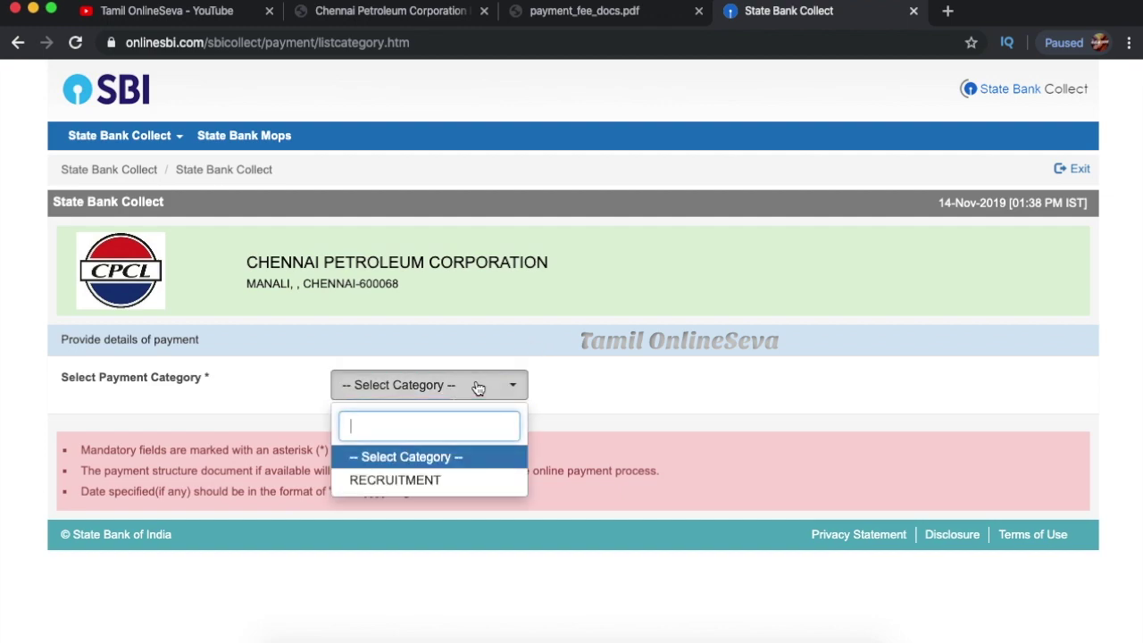
pyautogui.click(447, 483)
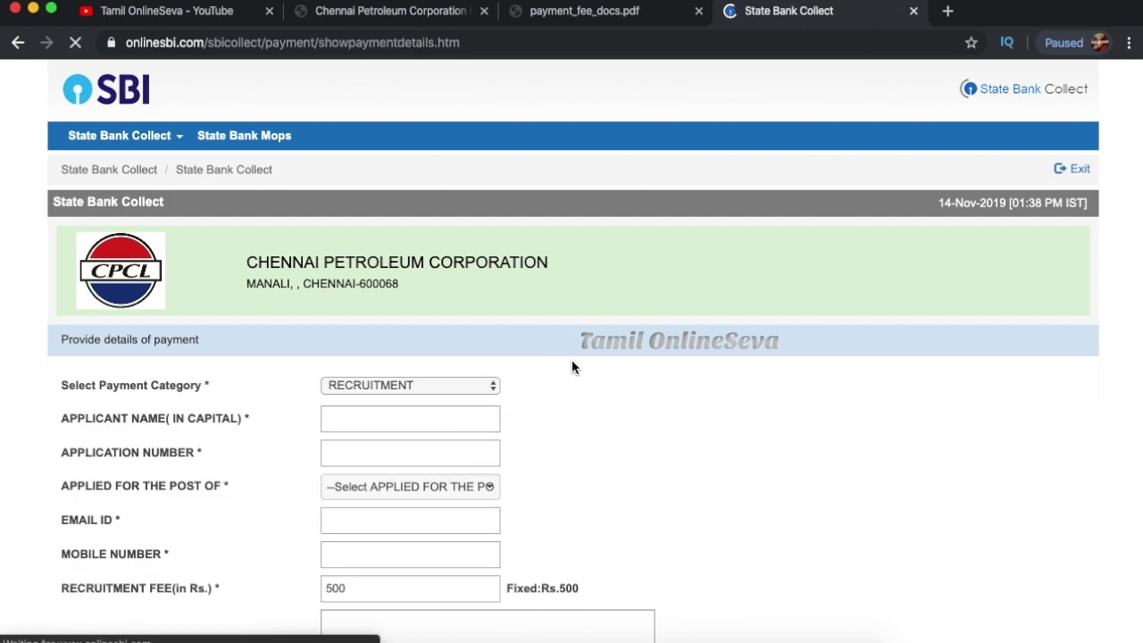
# - Set the post applied for to Workmen in the payment details form
pyautogui.scroll(-2, 572, 359)
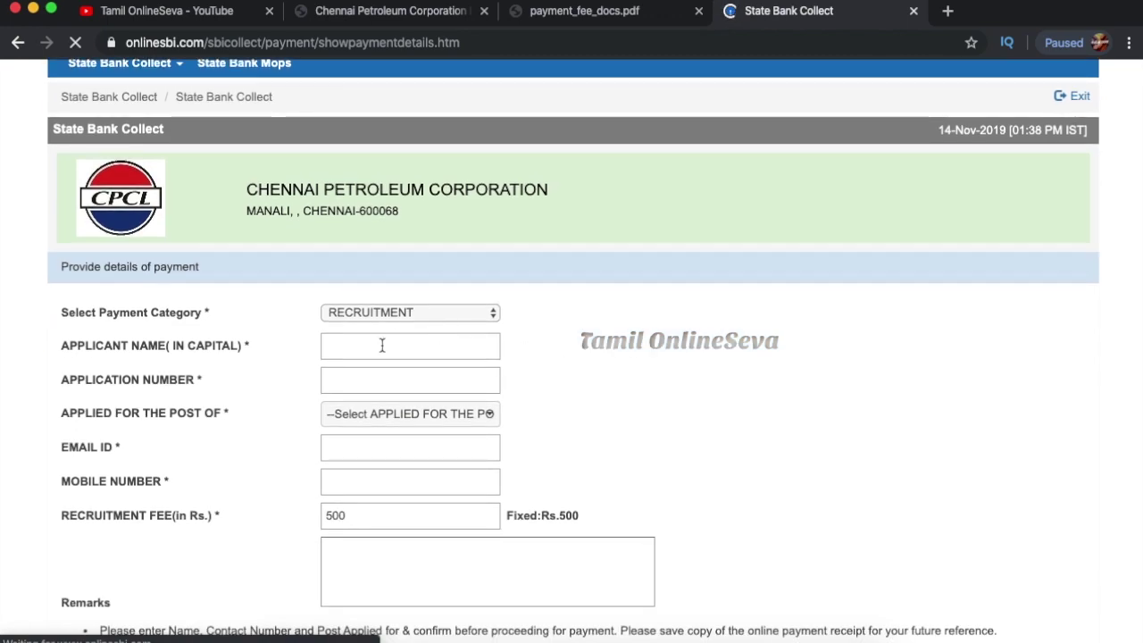
pyautogui.scroll(-1, 382, 344)
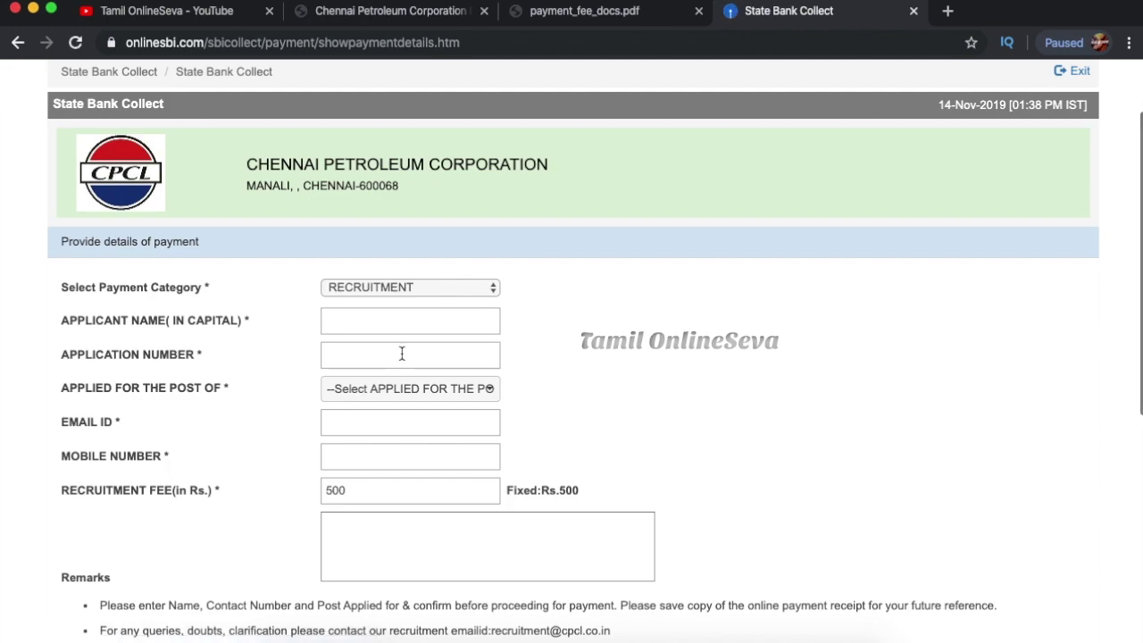
pyautogui.scroll(-2, 401, 355)
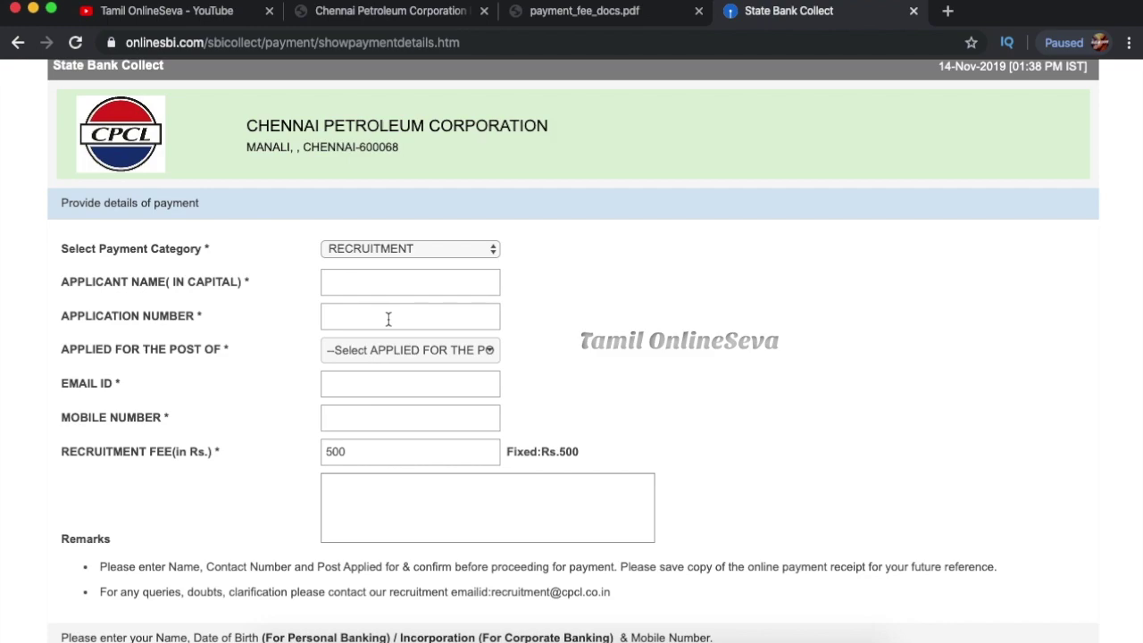
pyautogui.scroll(-1, 389, 318)
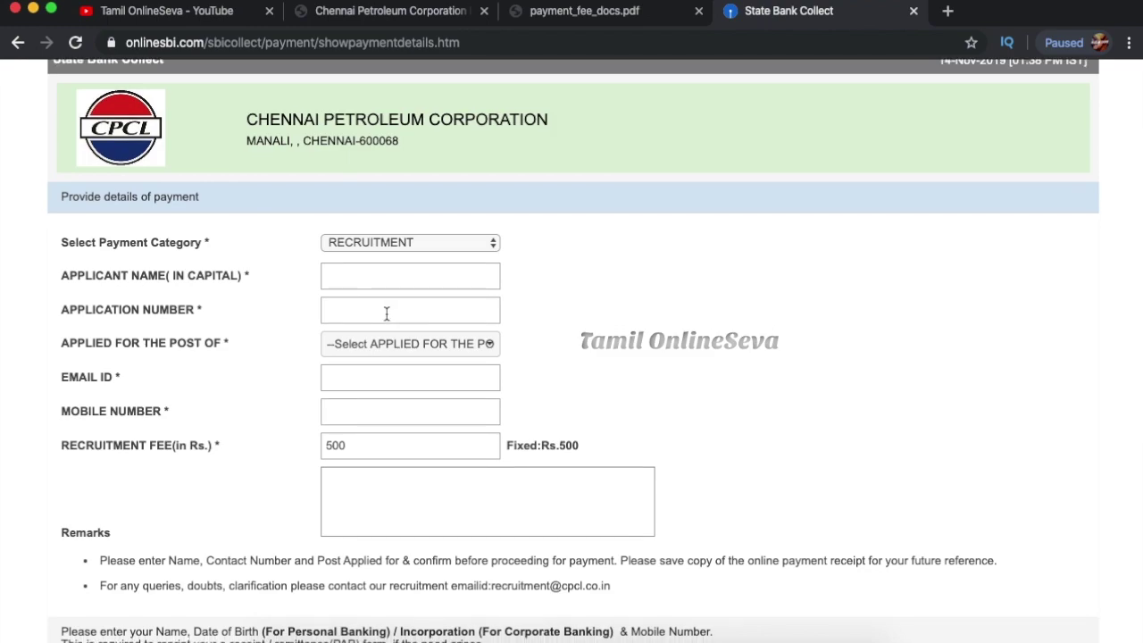
pyautogui.scroll(-3, 402, 310)
pyautogui.click(380, 234)
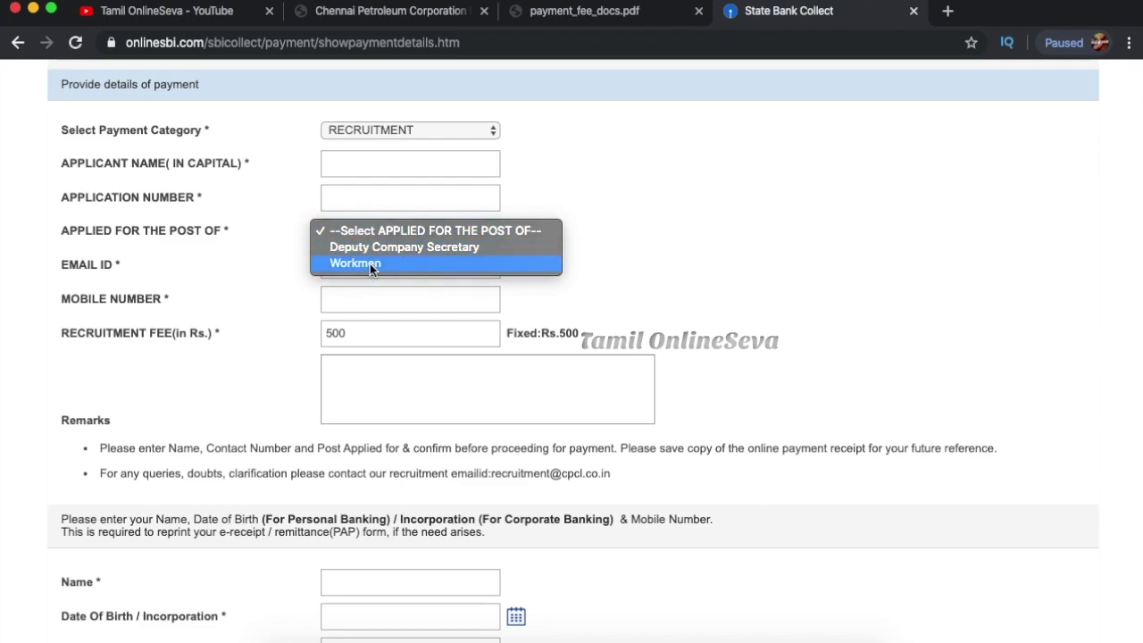
pyautogui.click(370, 263)
# - Review the remaining applicant and receipt fields of the payment form, and return to the payment instructions document
pyautogui.scroll(-1, 374, 274)
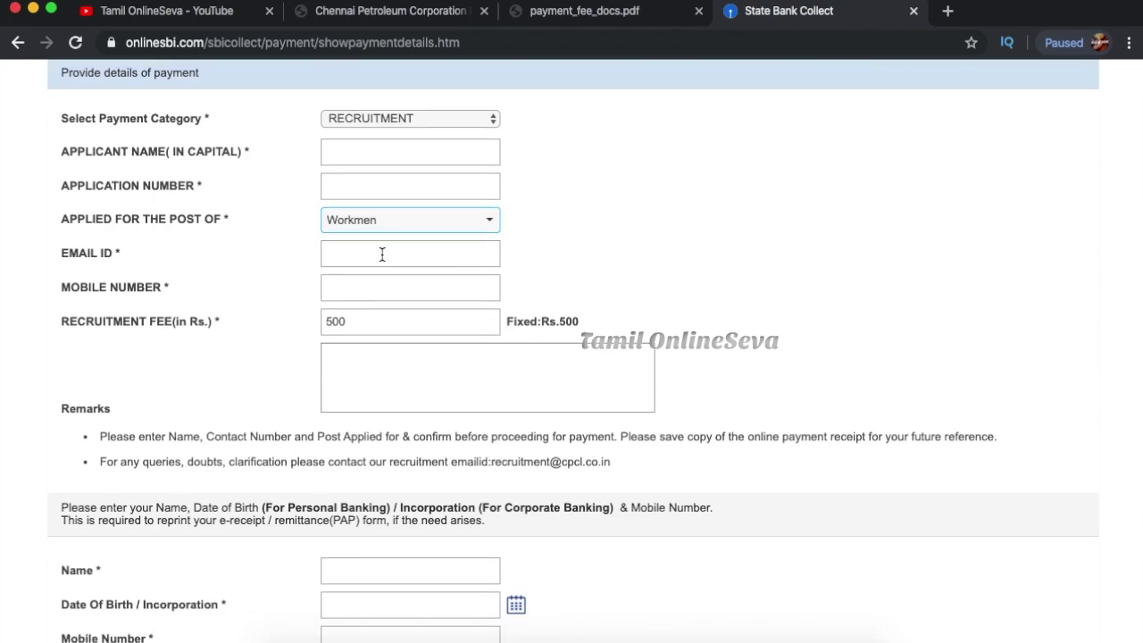
pyautogui.scroll(-1, 381, 255)
pyautogui.scroll(-5, 383, 275)
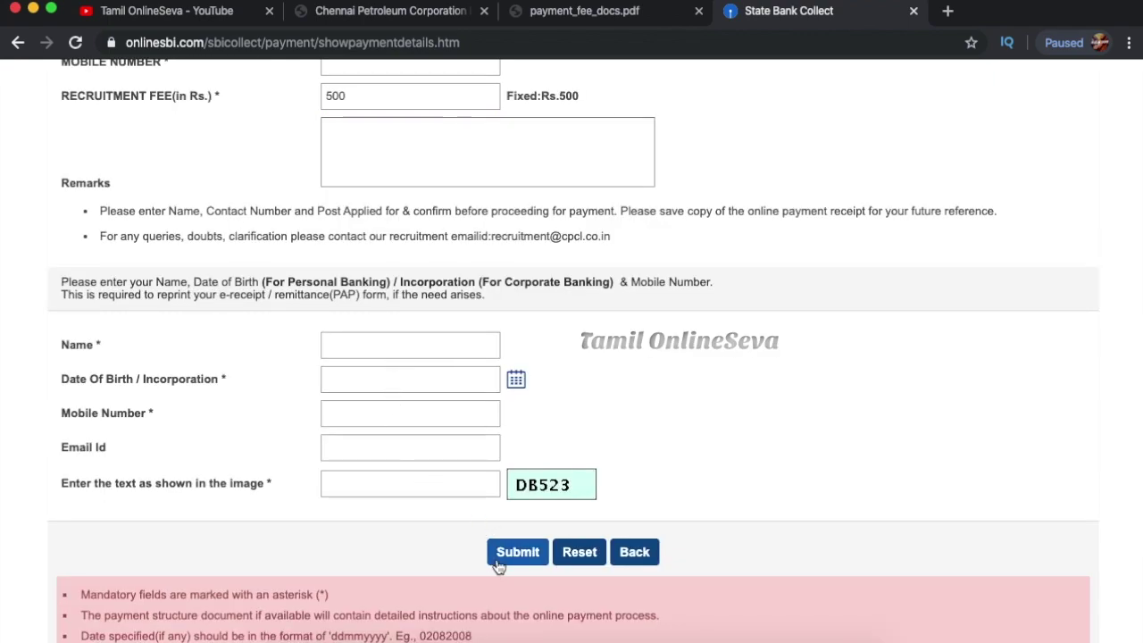
pyautogui.scroll(4, 481, 519)
pyautogui.scroll(-5, 485, 523)
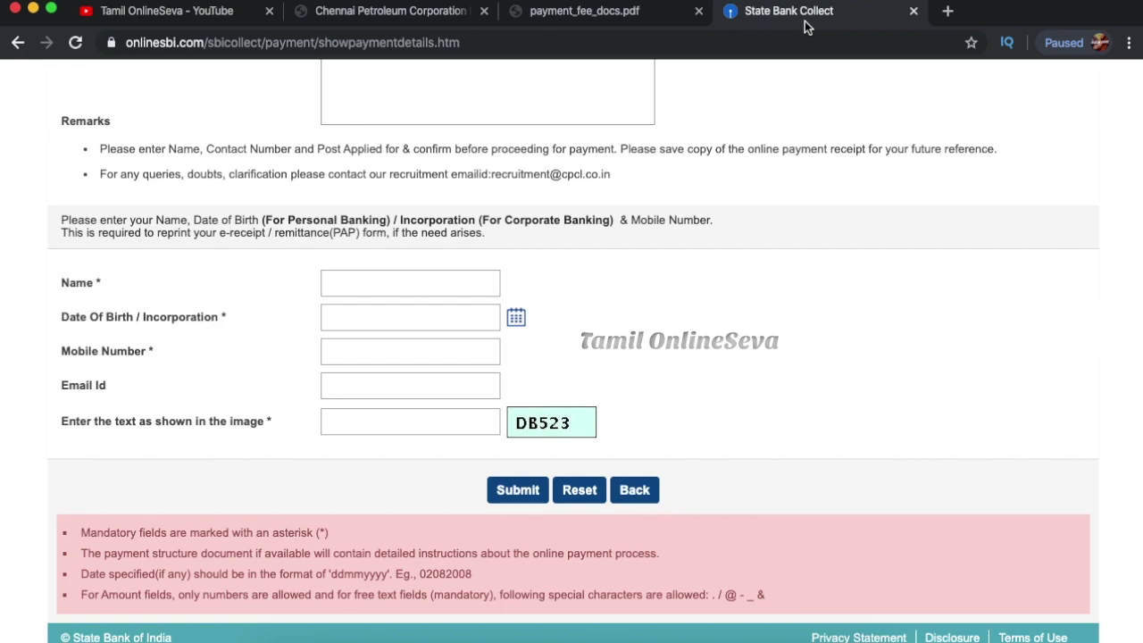
pyautogui.click(663, 19)
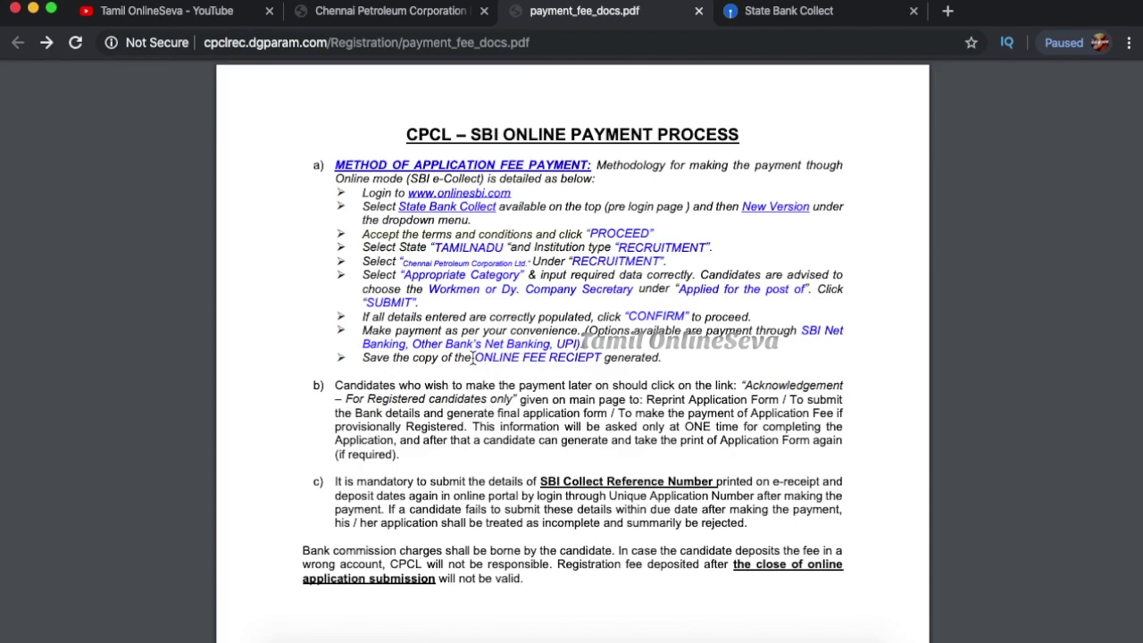
# - Read the online fee receipt instruction, and examine the SBI Collect Reference Number and Payment Date fields on the CPCL registration payment page
pyautogui.moveTo(473, 357); pyautogui.dragTo(672, 364)
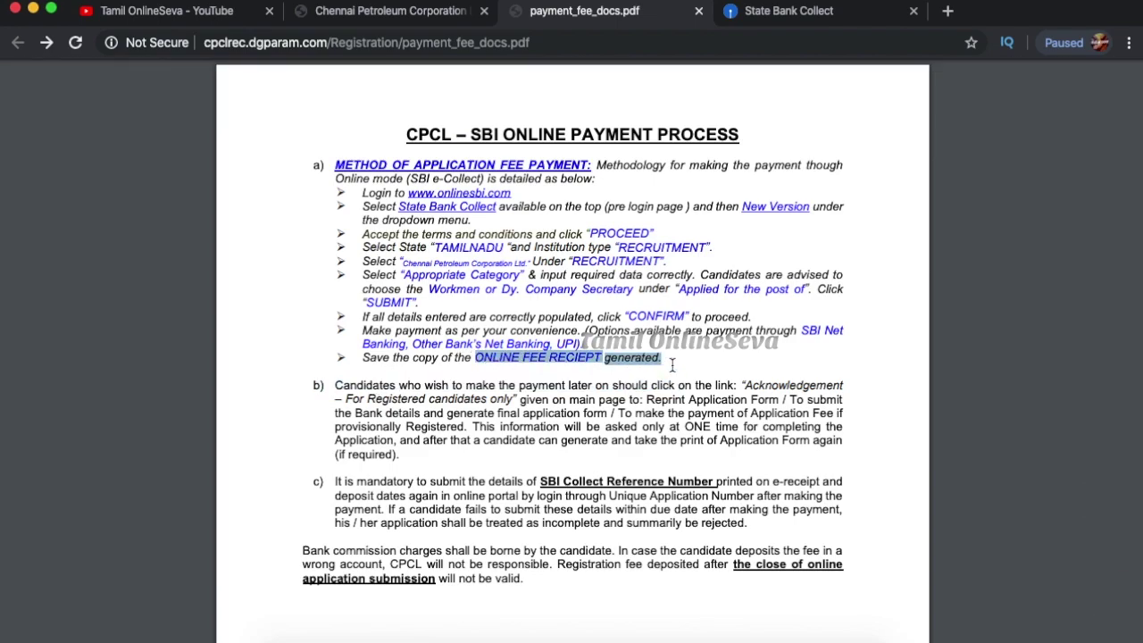
pyautogui.click(435, 12)
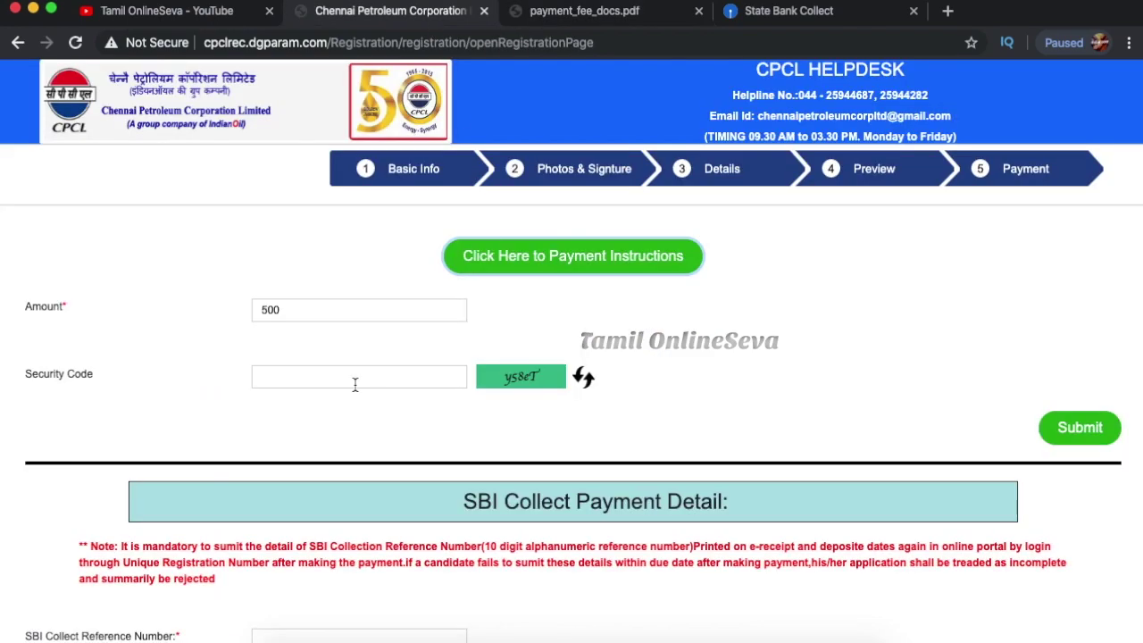
pyautogui.scroll(-1, 356, 376)
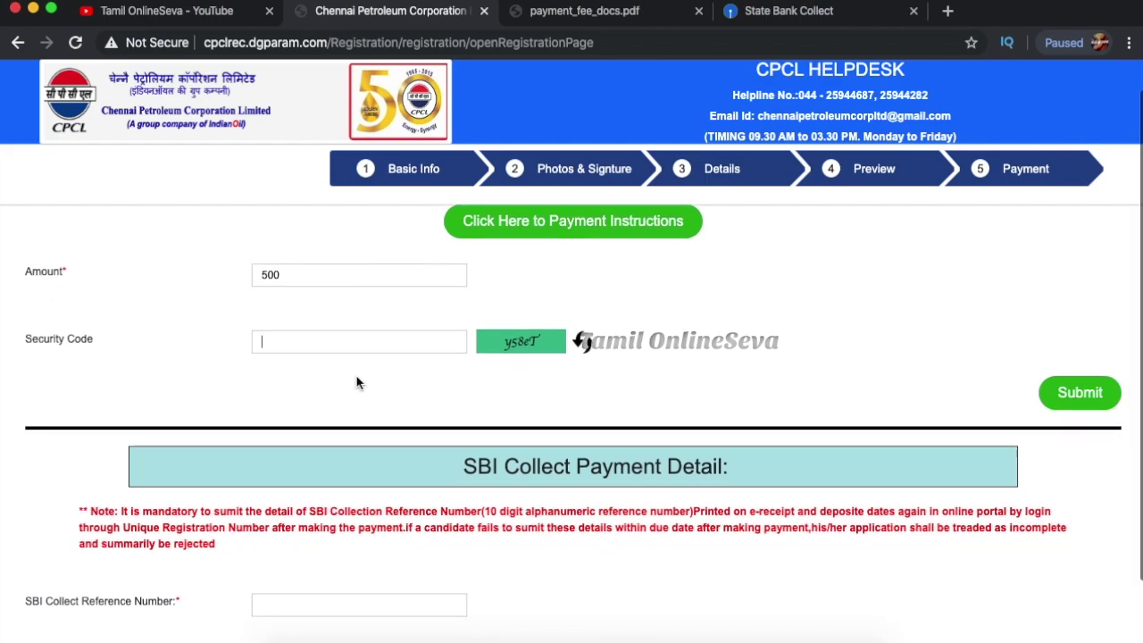
pyautogui.scroll(-2, 834, 315)
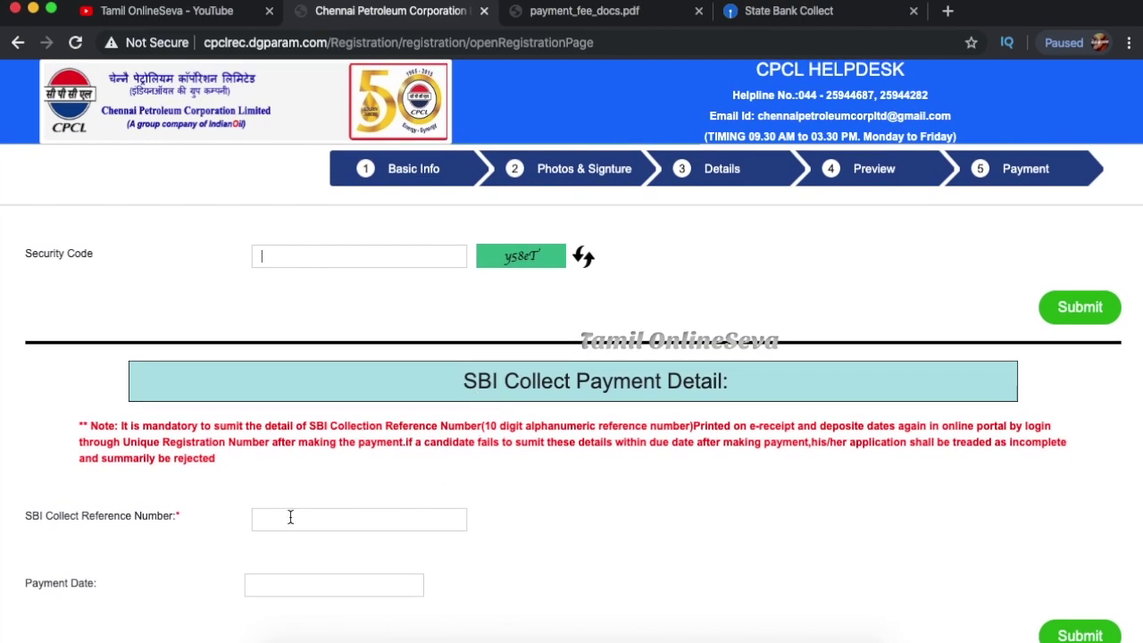
pyautogui.click(318, 517)
pyautogui.click(289, 587)
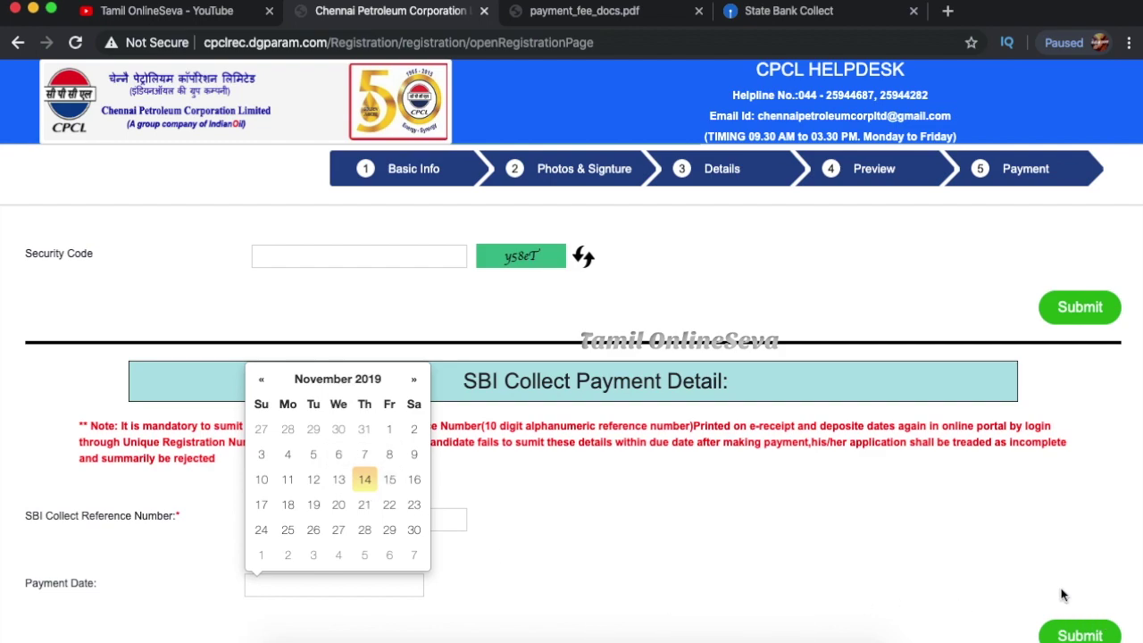
pyautogui.click(979, 536)
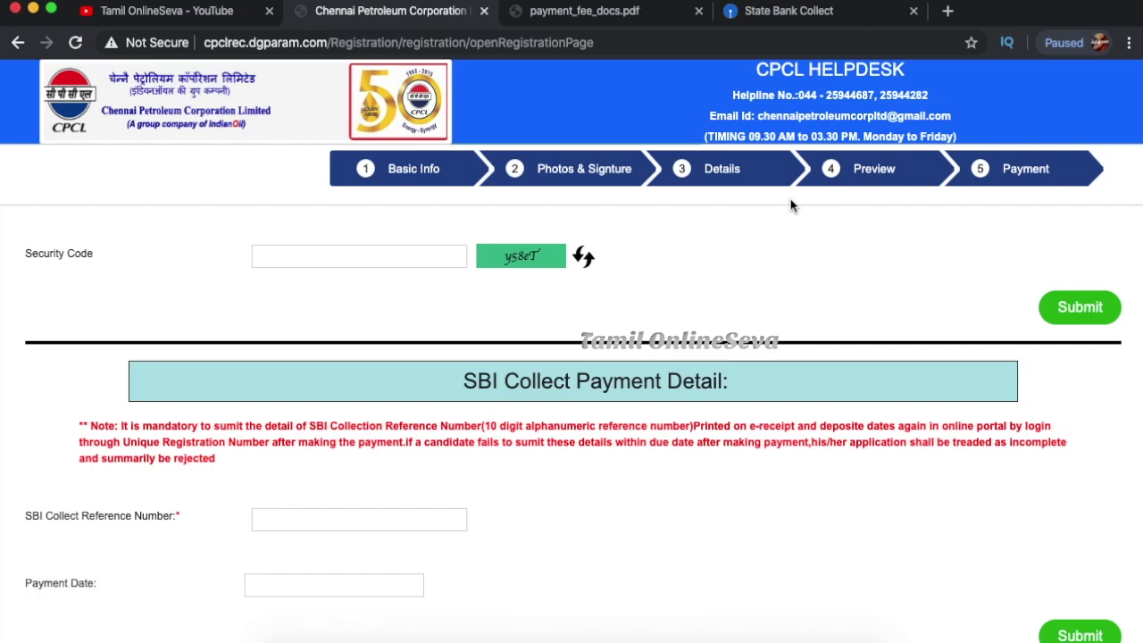
pyautogui.scroll(3, 794, 205)
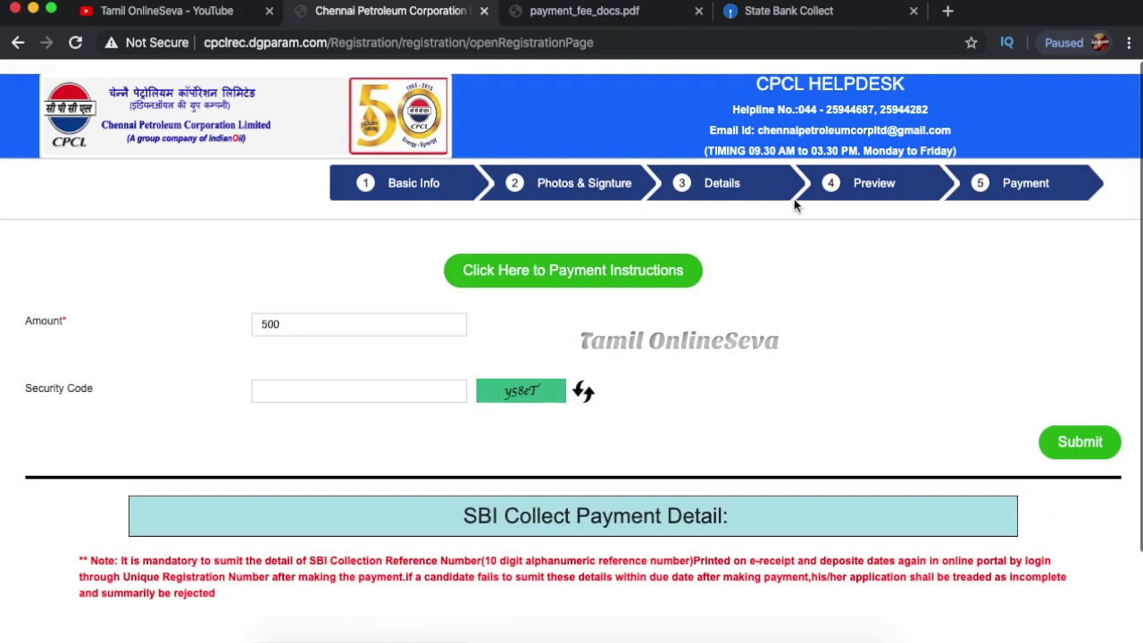